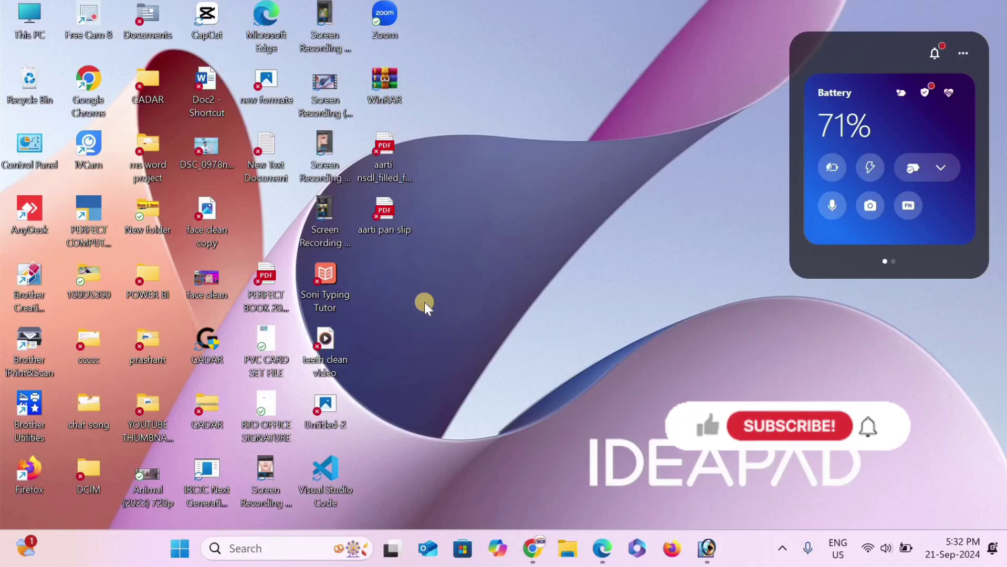
Step: View the face-clean before-and-after reference image full screen, then close it
{"action": "double_click", "coordinate": [212, 295]}
{"action": "left_click", "coordinate": [884, 67]}
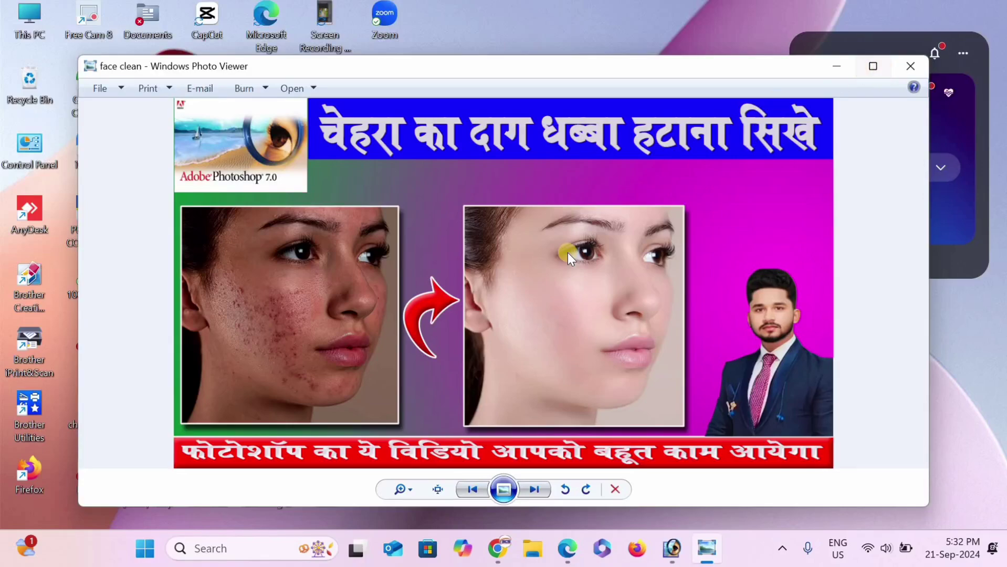
{"action": "scroll", "coordinate": [499, 261], "scroll_direction": "up", "scroll_amount": 2}
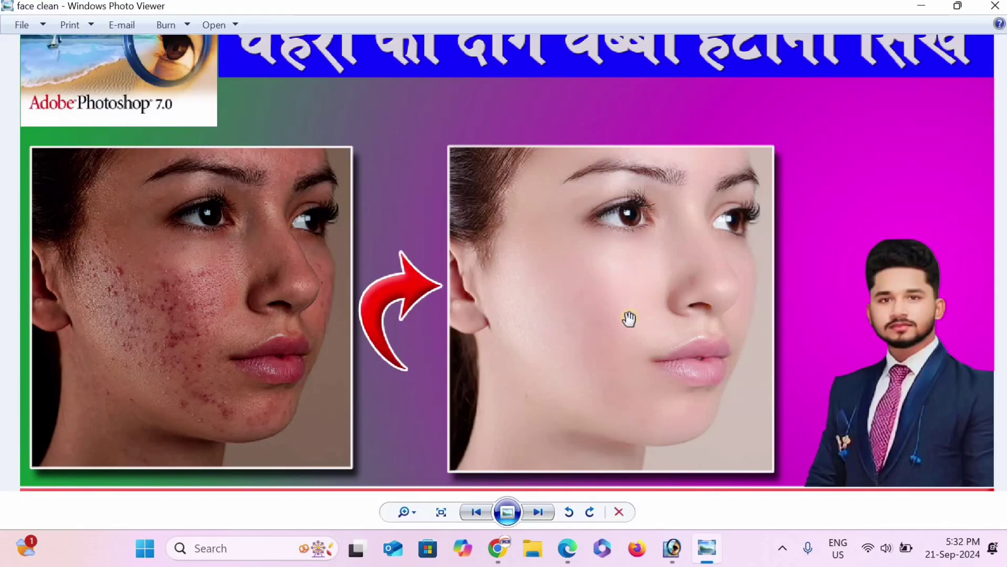
{"action": "left_click", "coordinate": [394, 357]}
{"action": "left_click", "coordinate": [995, 6]}
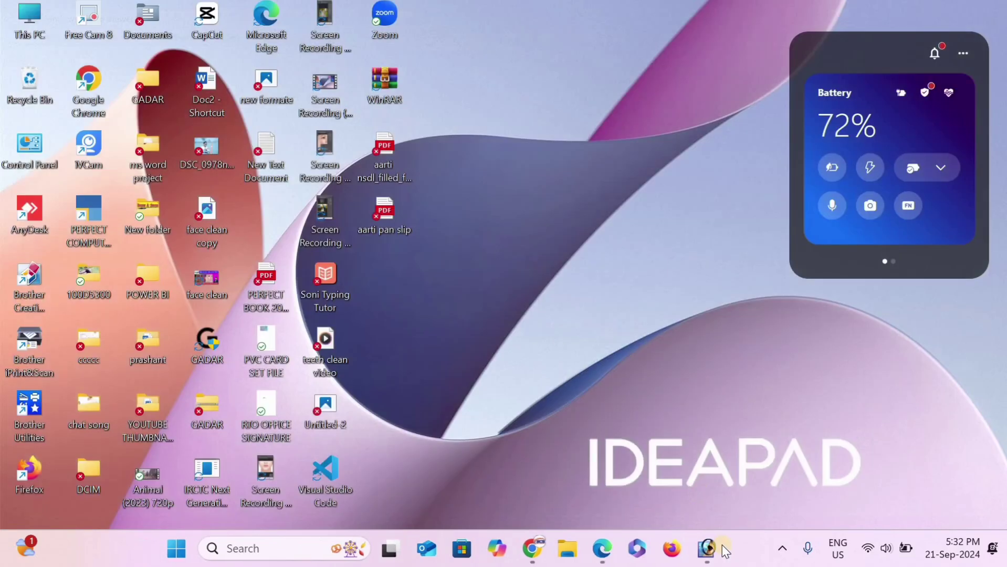
Step: Duplicate Untitled-2.tif as 'Untitled-2 copy' and place it beside the original
{"action": "left_click", "coordinate": [707, 549]}
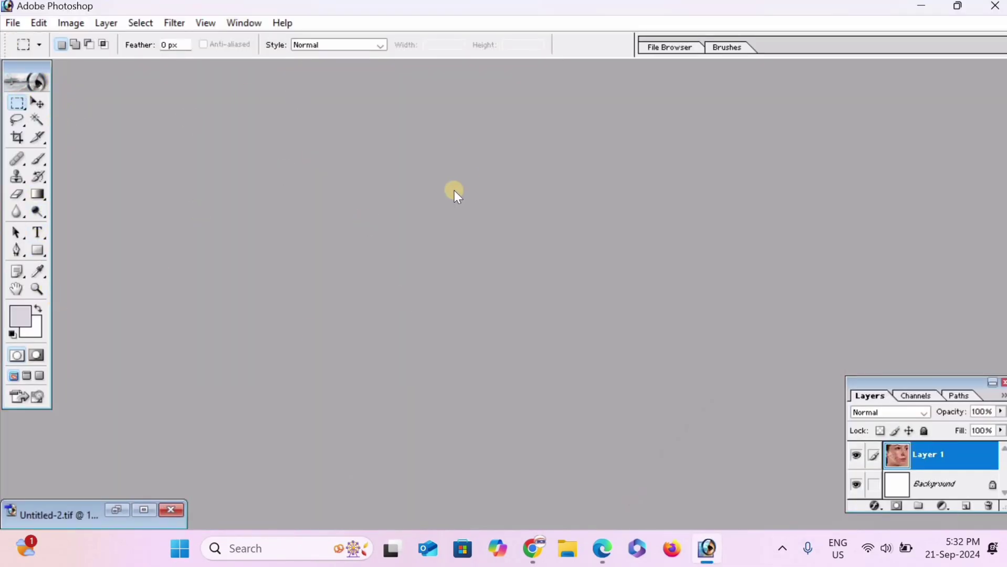
{"action": "left_click", "coordinate": [135, 515]}
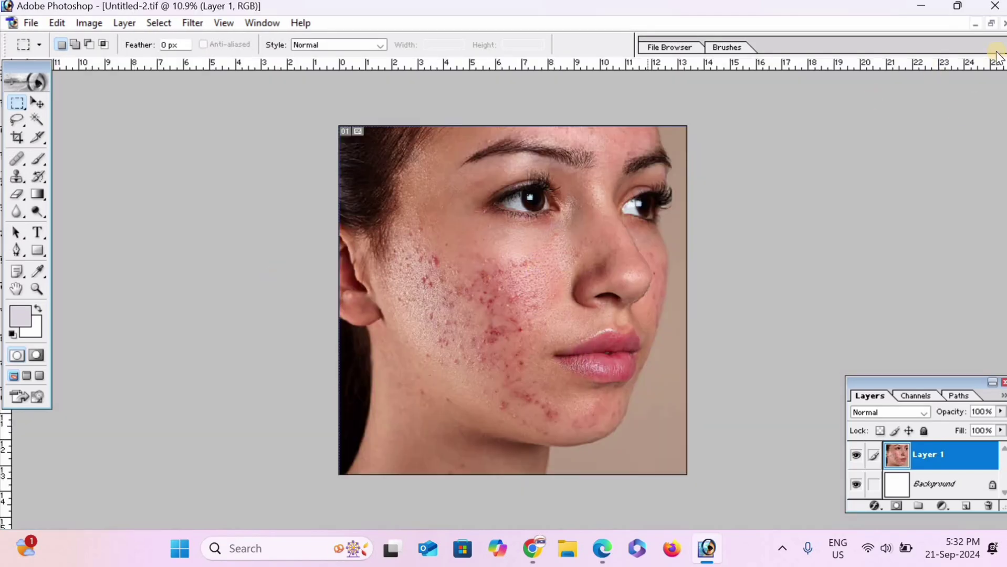
{"action": "left_click", "coordinate": [991, 24]}
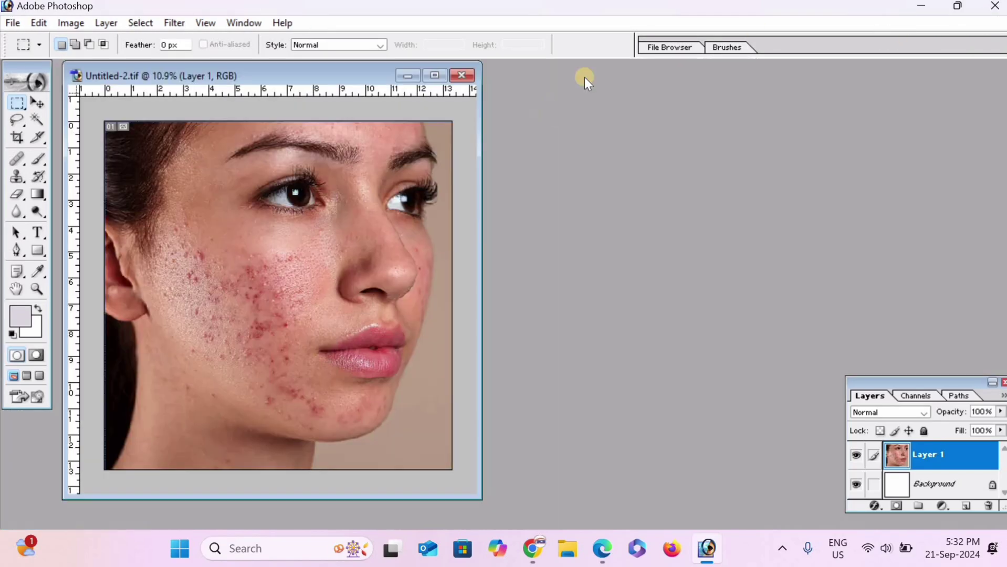
{"action": "right_click", "coordinate": [299, 73]}
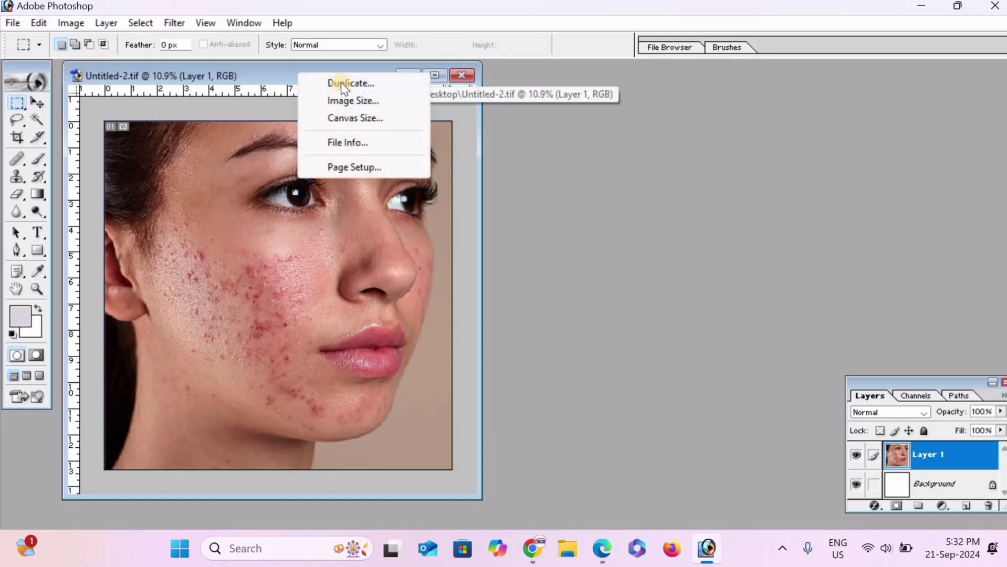
{"action": "left_click", "coordinate": [349, 82]}
{"action": "left_click", "coordinate": [736, 317]}
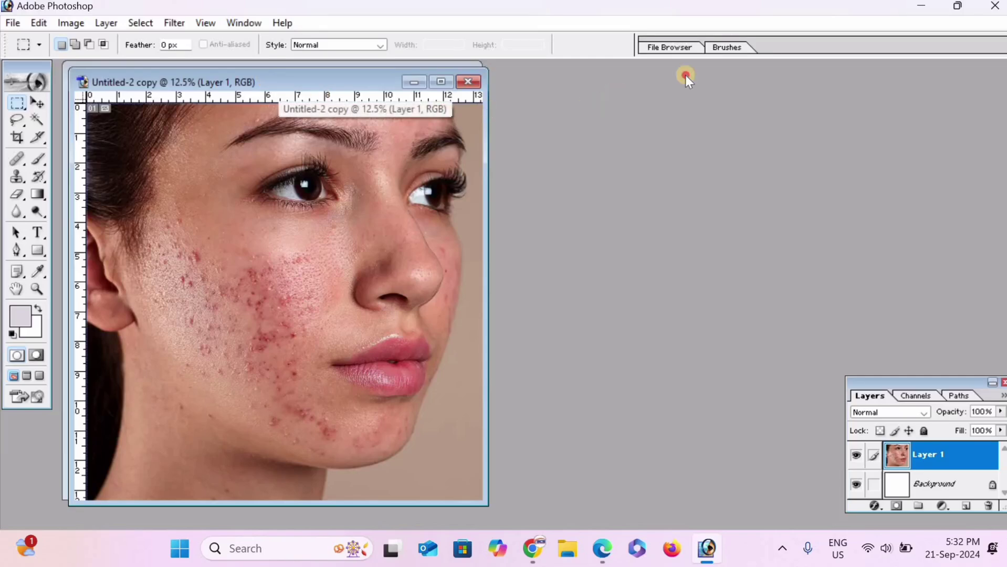
{"action": "left_click_drag", "start_coordinate": [278, 83], "coordinate": [683, 63]}
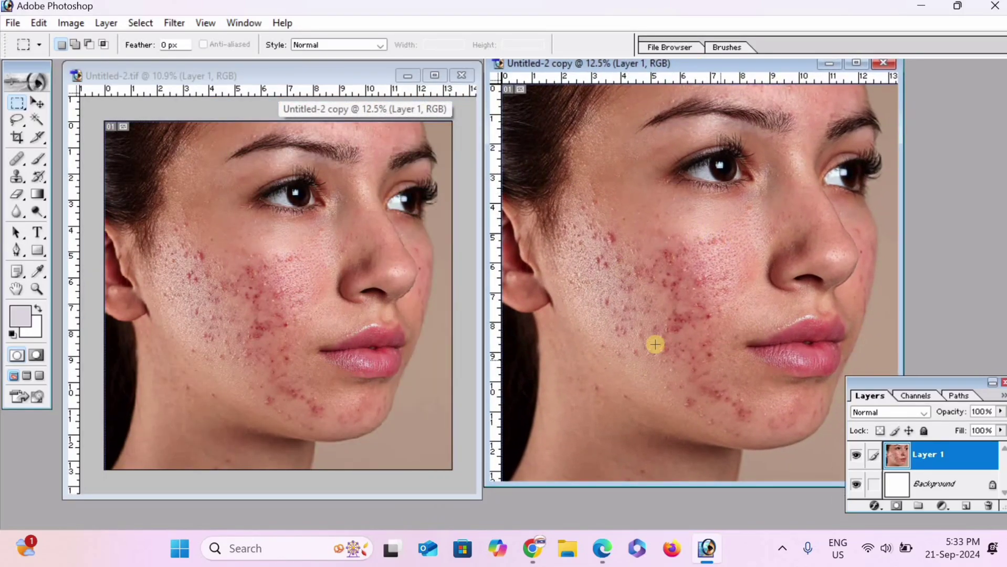
Step: Maximize the Untitled-2 copy and zoom it to fit the screen at 11.3%
{"action": "left_click", "coordinate": [856, 64]}
{"action": "key", "text": "ctrl+minus"}
{"action": "key", "text": "ctrl+plus"}
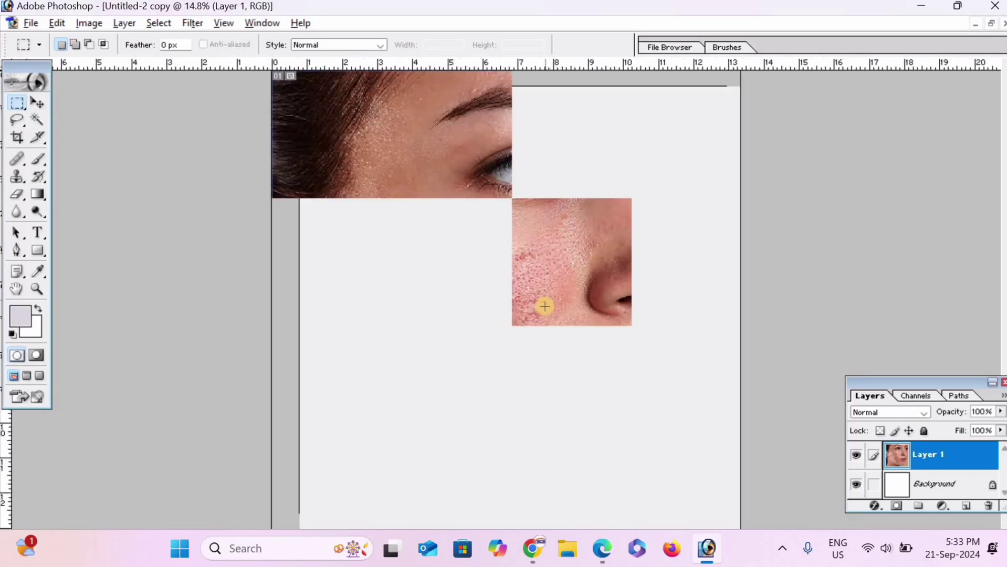
{"action": "key", "text": "ctrl+plus"}
{"action": "key", "text": "ctrl+0"}
{"action": "key", "text": "ctrl+minus"}
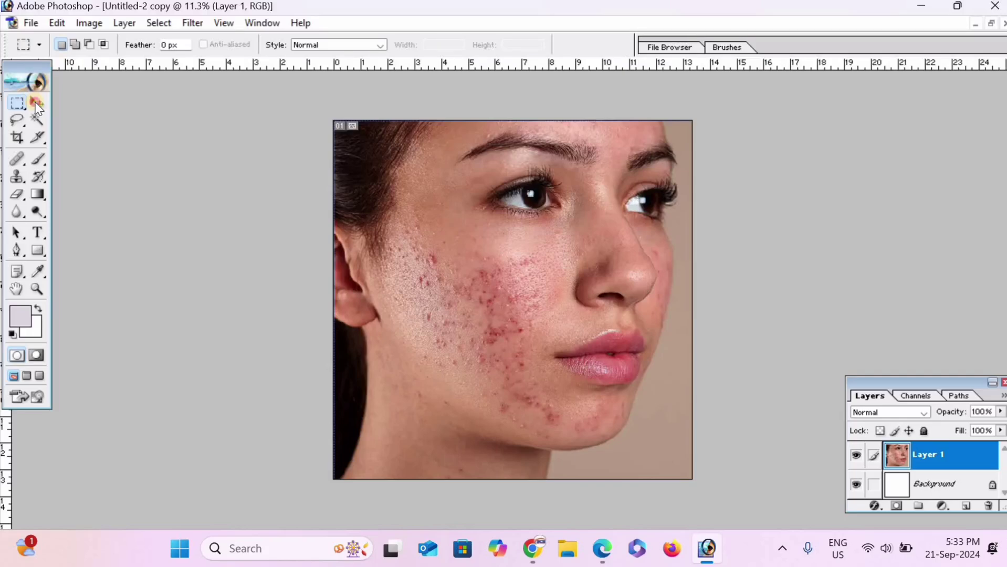
Step: Apply a Curves adjustment raising the midtone point from input 111 to output 134
{"action": "left_click", "coordinate": [37, 103]}
{"action": "key", "text": "i"}
{"action": "key", "text": "ctrl+m"}
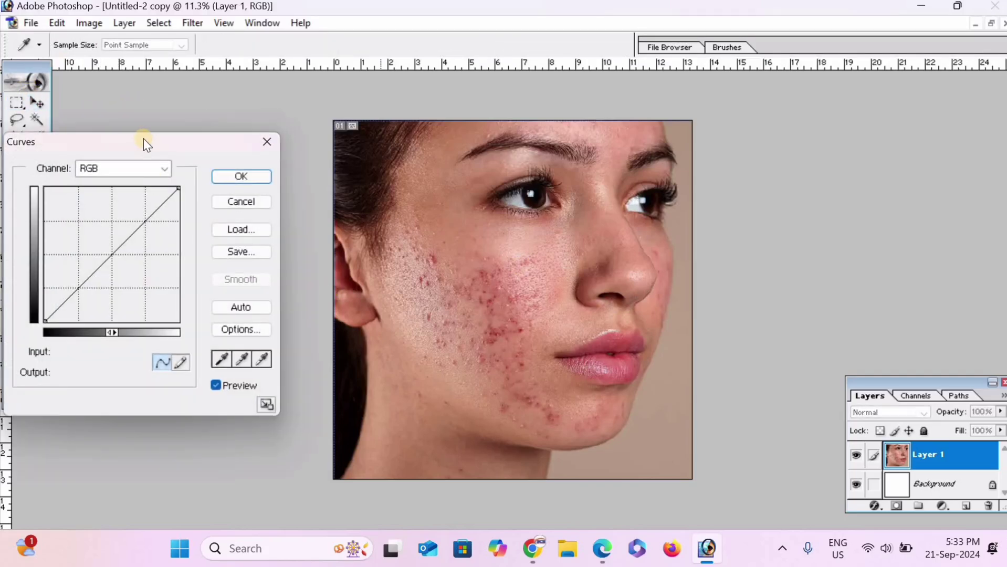
{"action": "mouse_move", "coordinate": [142, 139]}
{"action": "left_mouse_down"}
{"action": "mouse_move", "coordinate": [853, 126]}
{"action": "mouse_move", "coordinate": [923, 93]}
{"action": "left_mouse_up"}
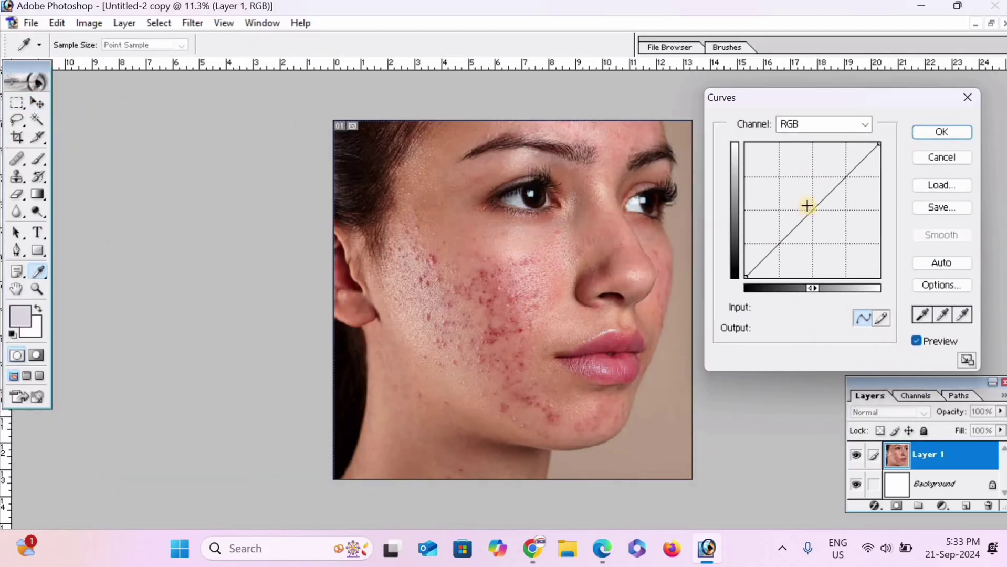
{"action": "left_click_drag", "start_coordinate": [809, 210], "coordinate": [802, 206]}
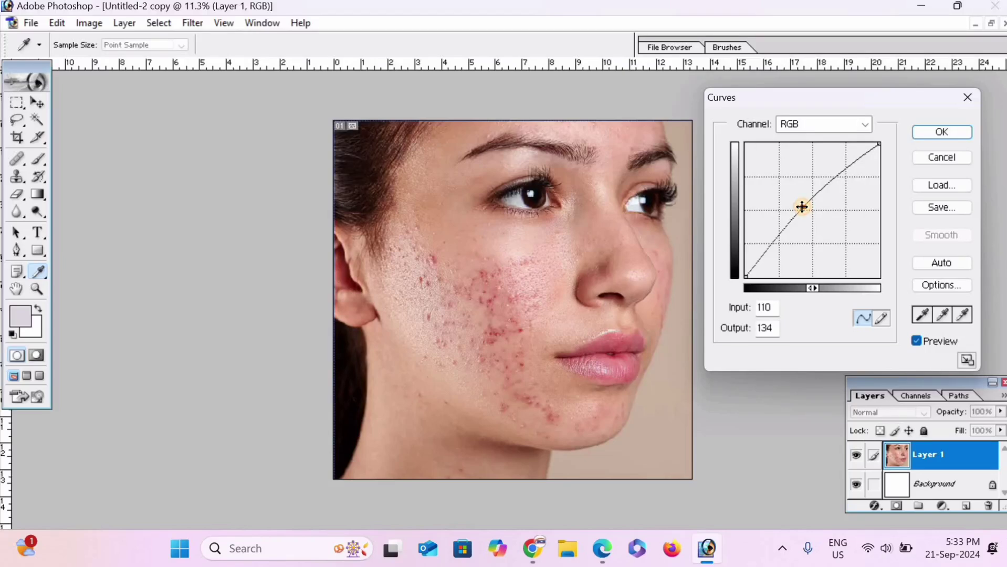
{"action": "left_click_drag", "start_coordinate": [803, 207], "coordinate": [802, 207]}
{"action": "left_click", "coordinate": [940, 133]}
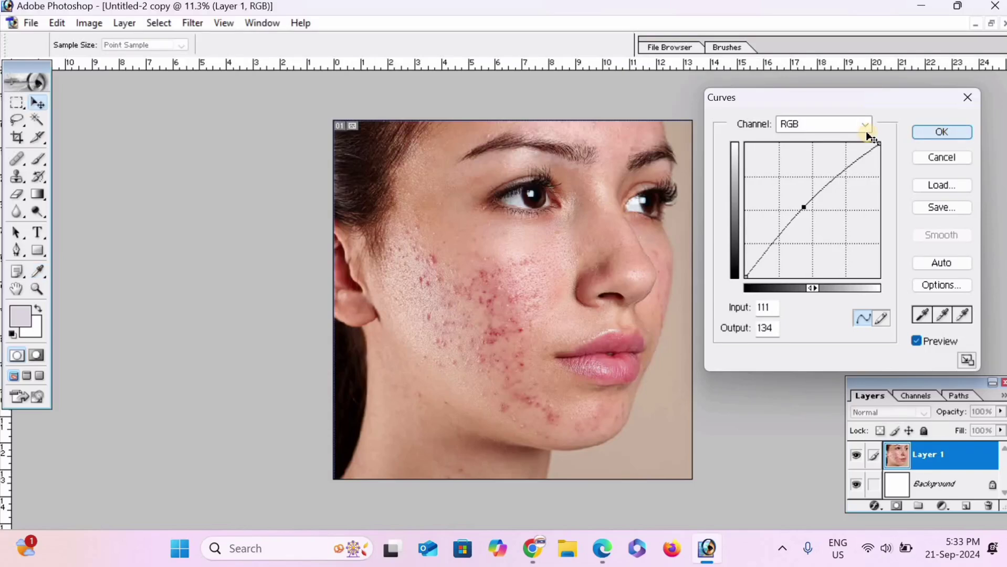
{"action": "left_click_drag", "start_coordinate": [914, 382], "coordinate": [913, 193]}
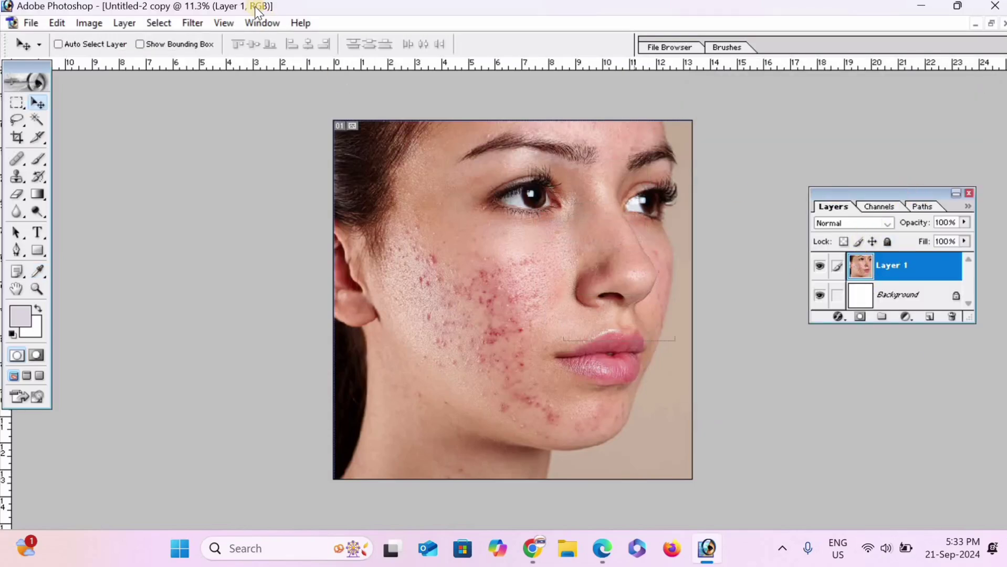
Step: Reposition the Layers palette and trial-merge Layer 1 down, then undo the merge
{"action": "left_click", "coordinate": [254, 26]}
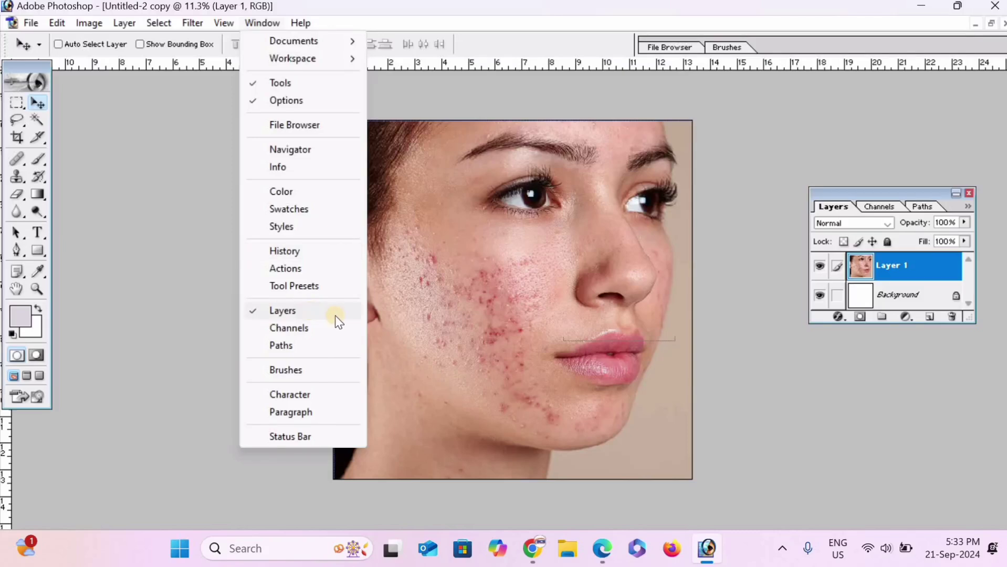
{"action": "left_click", "coordinate": [913, 158]}
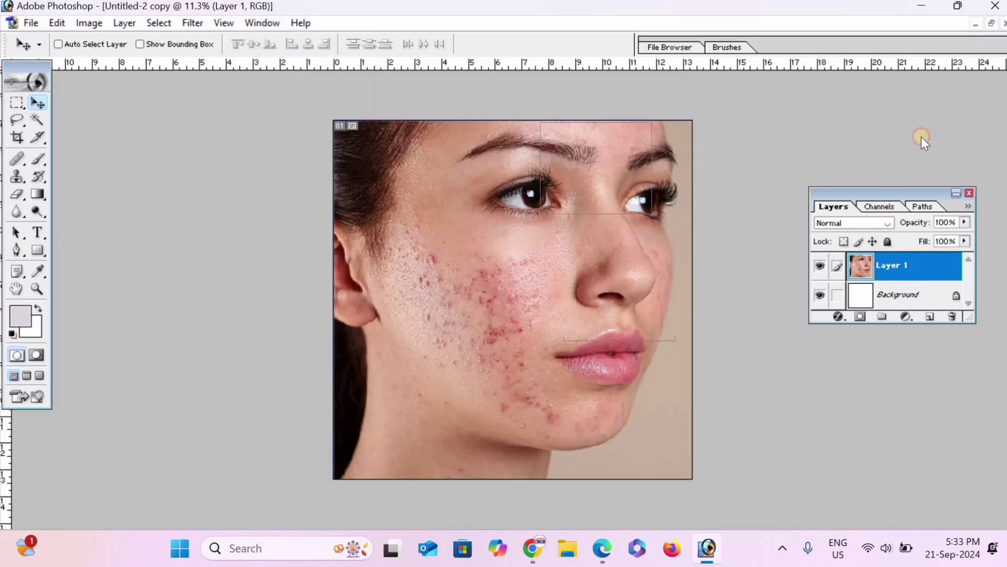
{"action": "left_click_drag", "start_coordinate": [892, 193], "coordinate": [929, 131]}
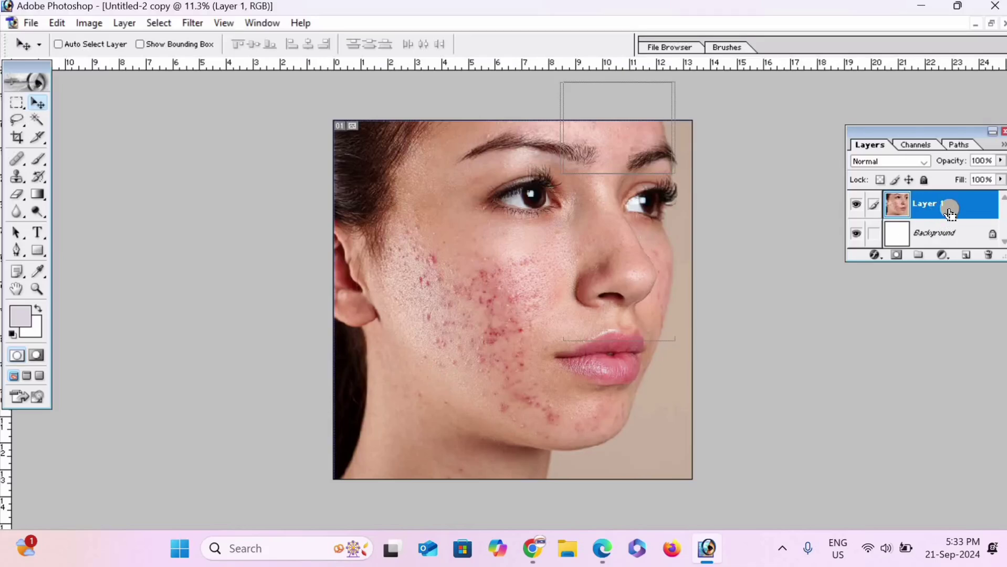
{"action": "key", "text": "ctrl+e"}
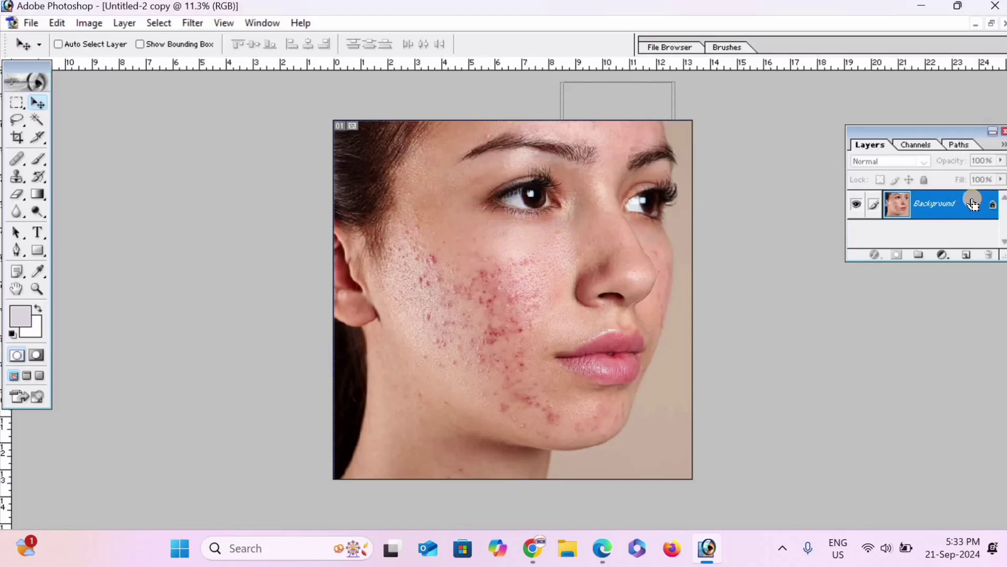
{"action": "key", "text": "ctrl+z"}
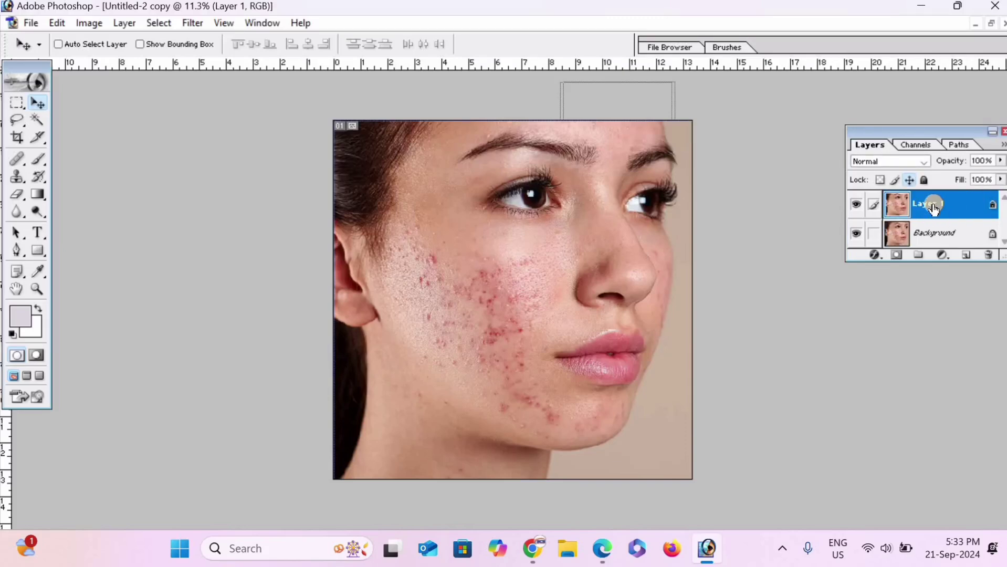
Step: Merge Layer 1 into the Background and convert the Background into Layer 0
{"action": "double_click", "coordinate": [981, 209]}
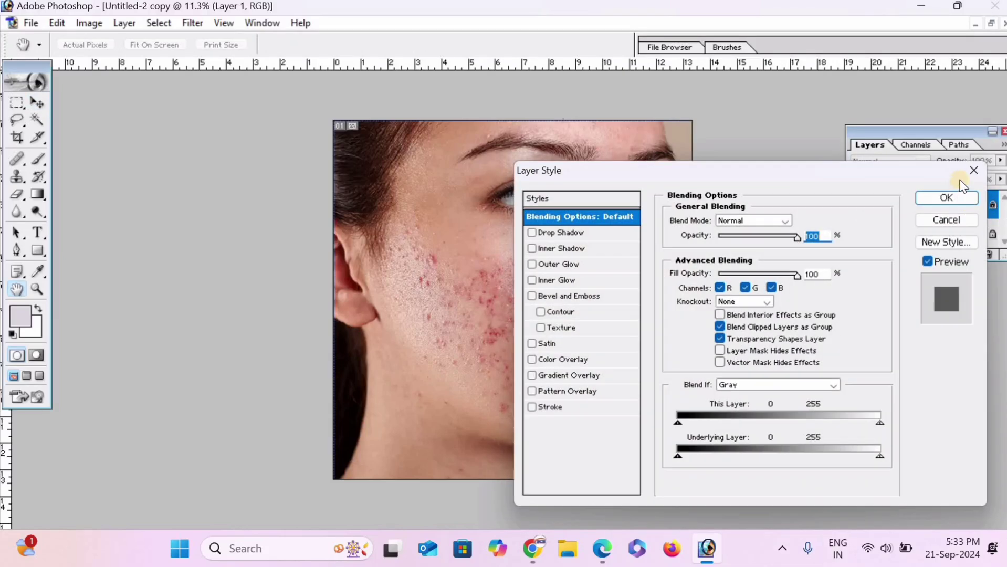
{"action": "key", "text": "Escape"}
{"action": "key", "text": "ctrl+e"}
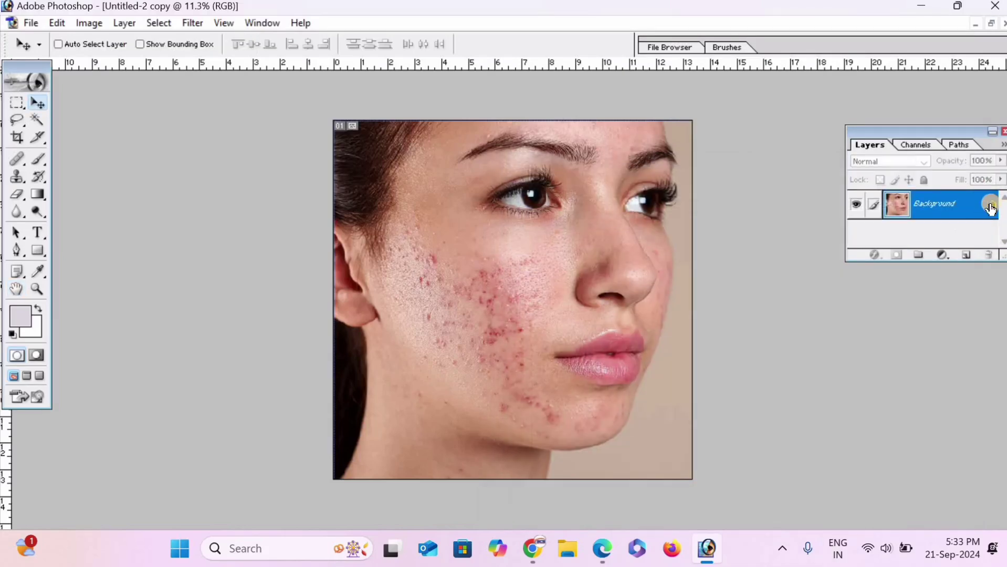
{"action": "double_click", "coordinate": [990, 209]}
{"action": "left_click", "coordinate": [628, 252]}
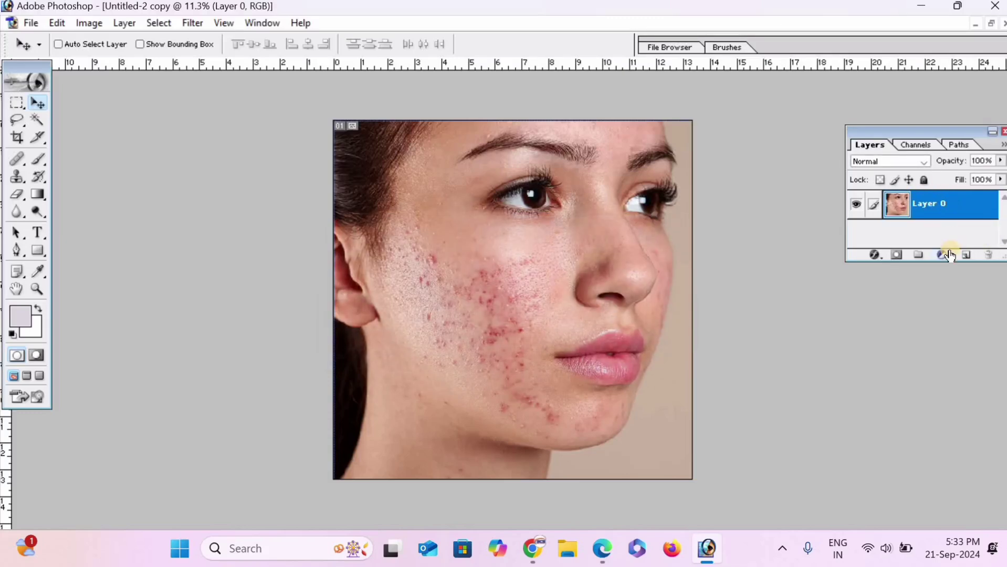
Step: Duplicate Layer 0, set the copy's blend mode to Vivid Light, and invert it
{"action": "key", "text": "ctrl+j"}
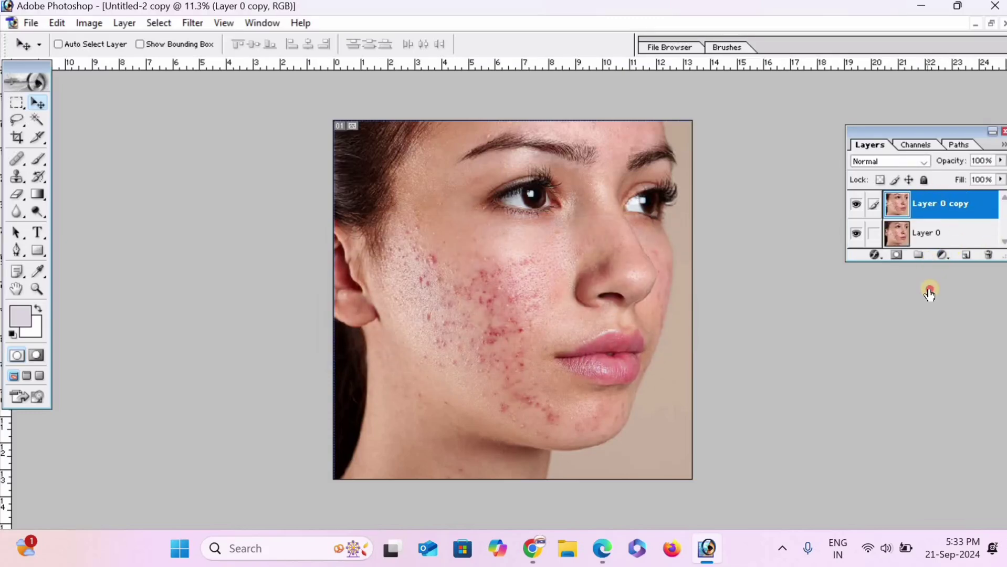
{"action": "left_click_drag", "start_coordinate": [922, 261], "coordinate": [936, 426]}
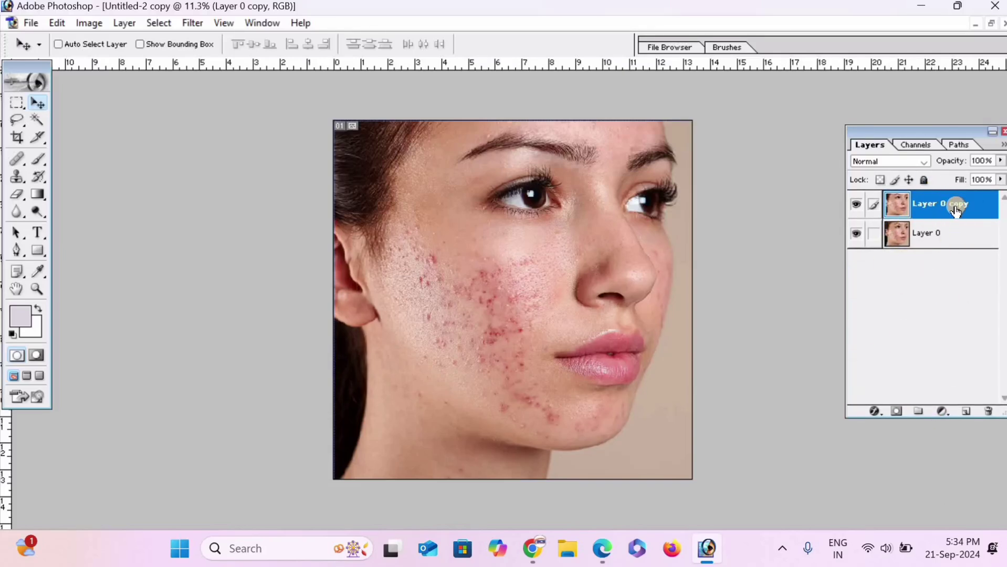
{"action": "left_click", "coordinate": [898, 163]}
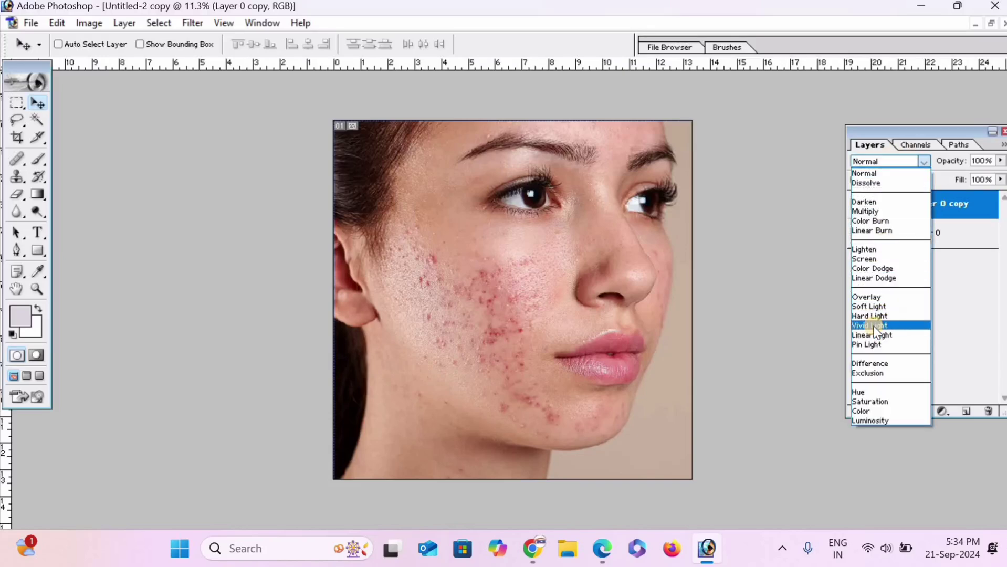
{"action": "left_click", "coordinate": [871, 326]}
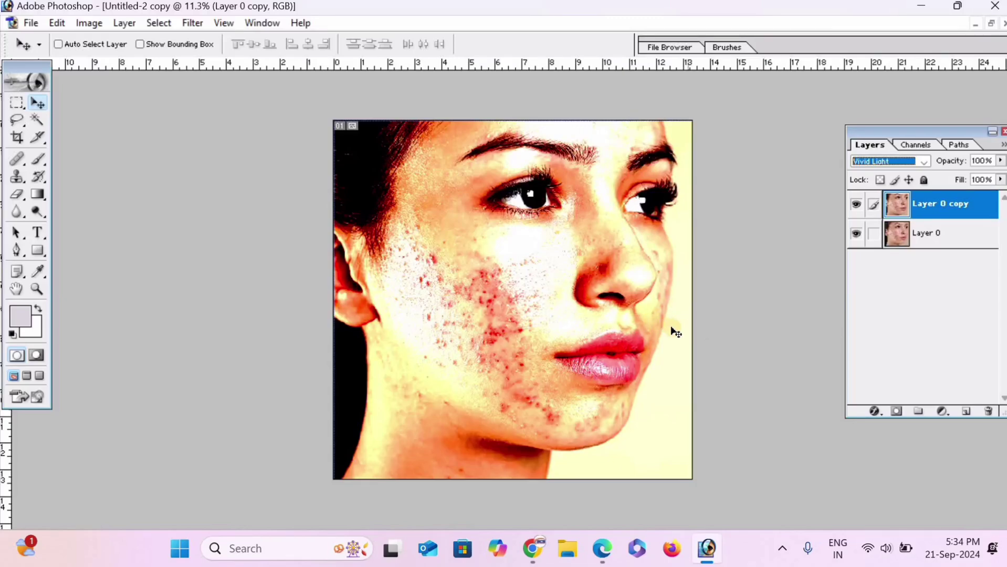
{"action": "key", "text": "ctrl+i"}
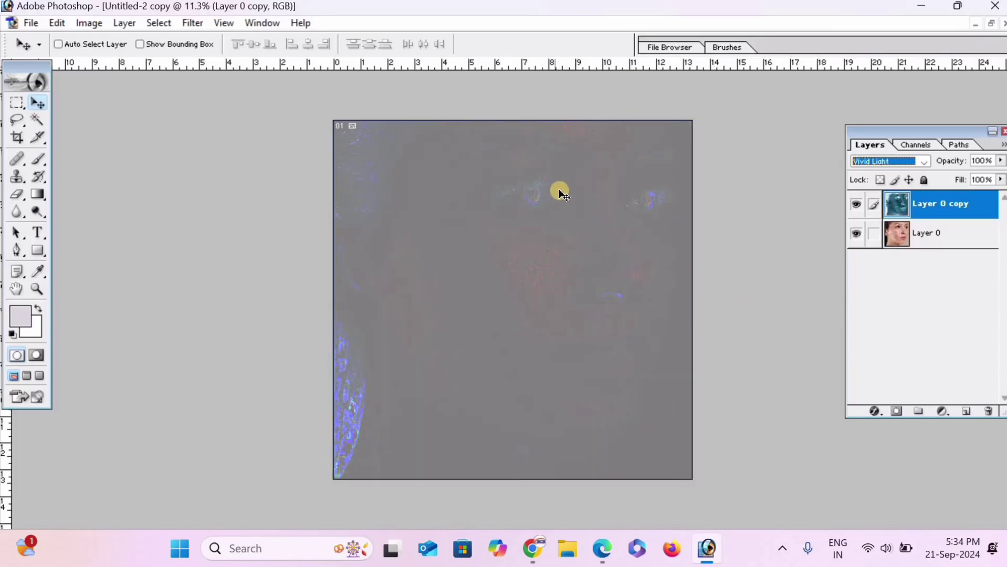
Step: Run a High Pass filter with a 52.6-pixel radius on Layer 0 copy
{"action": "left_click", "coordinate": [191, 27]}
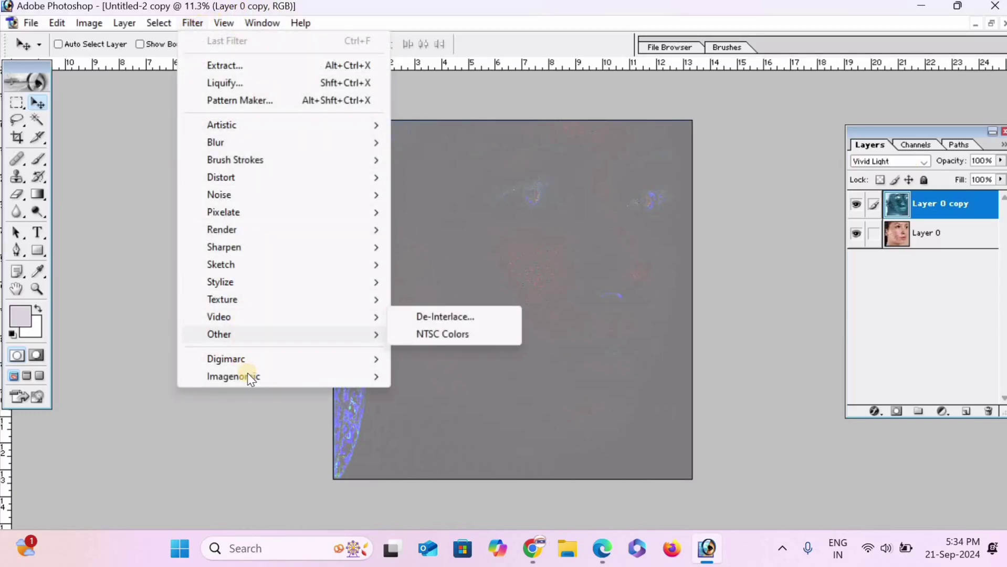
{"action": "mouse_move", "coordinate": [220, 334]}
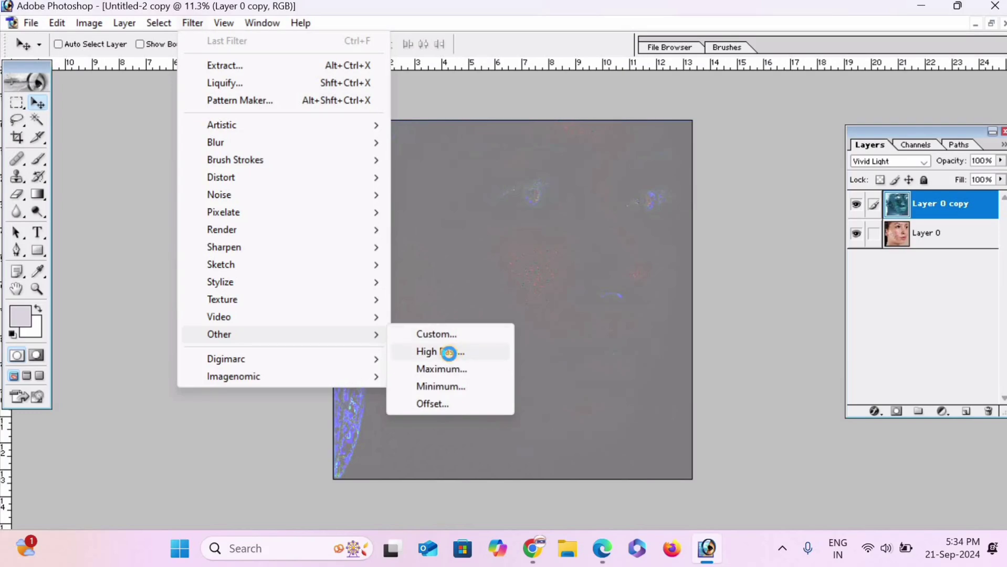
{"action": "left_click", "coordinate": [448, 353]}
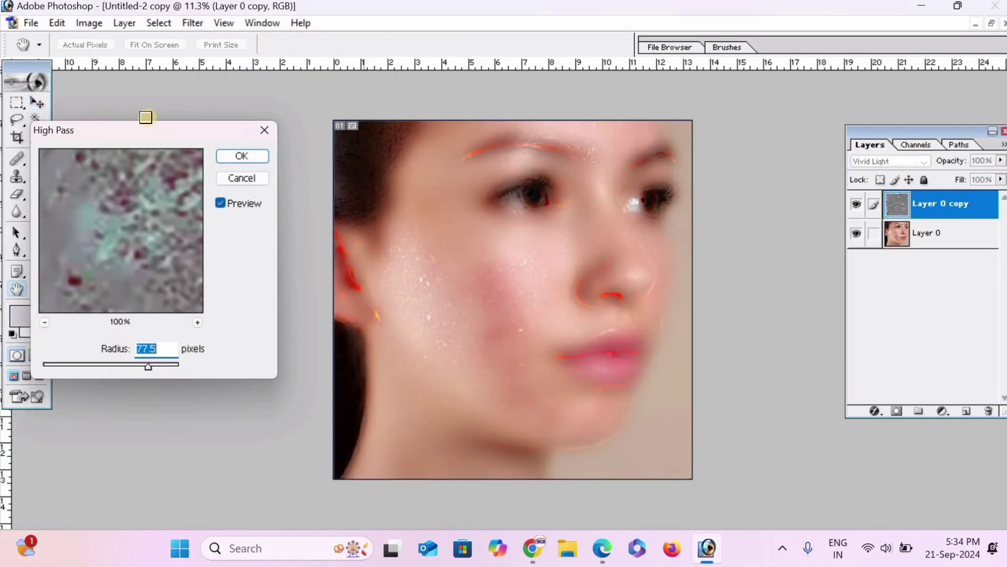
{"action": "left_click_drag", "start_coordinate": [171, 134], "coordinate": [233, 132]}
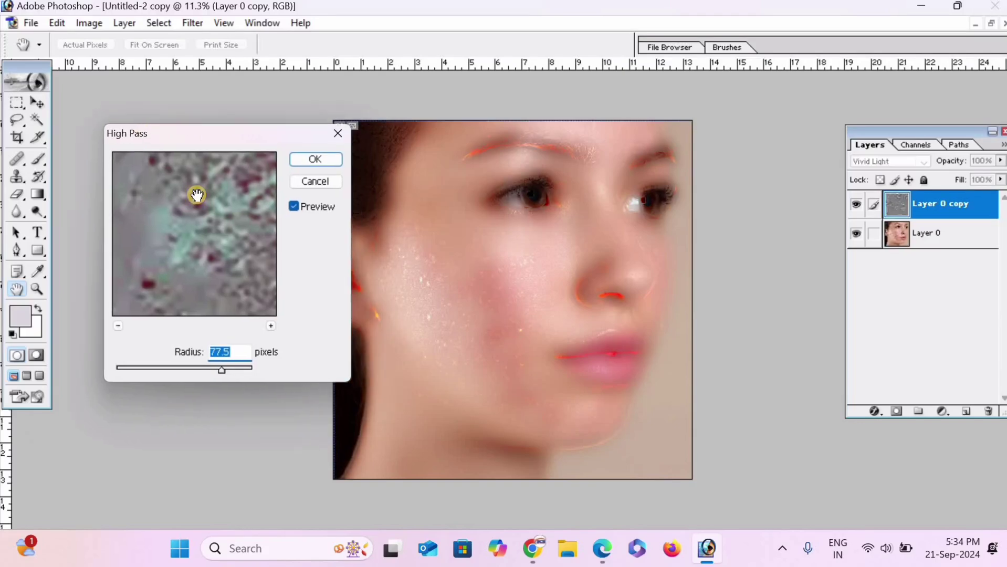
{"action": "mouse_move", "coordinate": [194, 363]}
{"action": "left_mouse_down"}
{"action": "mouse_move", "coordinate": [179, 363]}
{"action": "mouse_move", "coordinate": [195, 365]}
{"action": "left_mouse_up"}
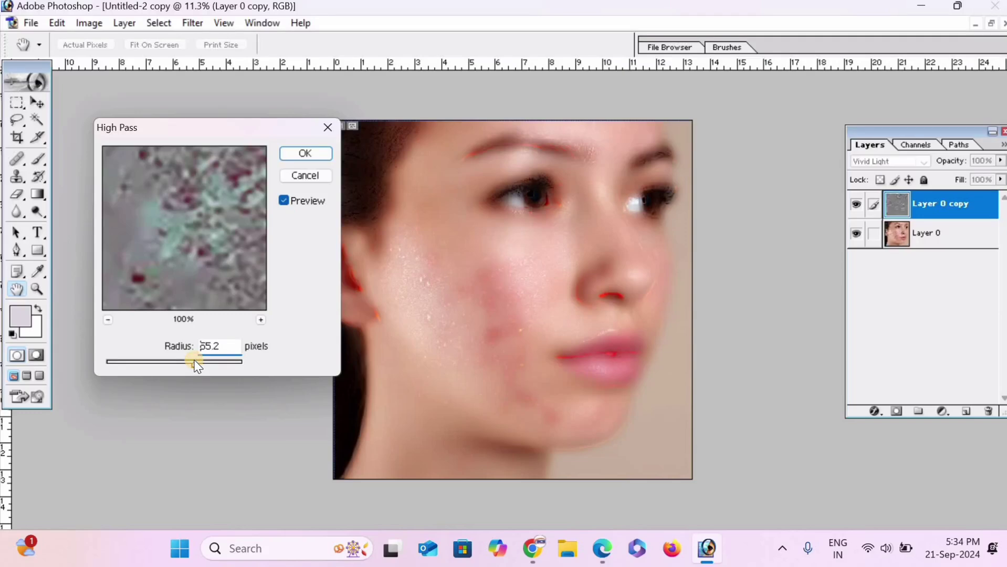
{"action": "left_click_drag", "start_coordinate": [198, 366], "coordinate": [180, 363]}
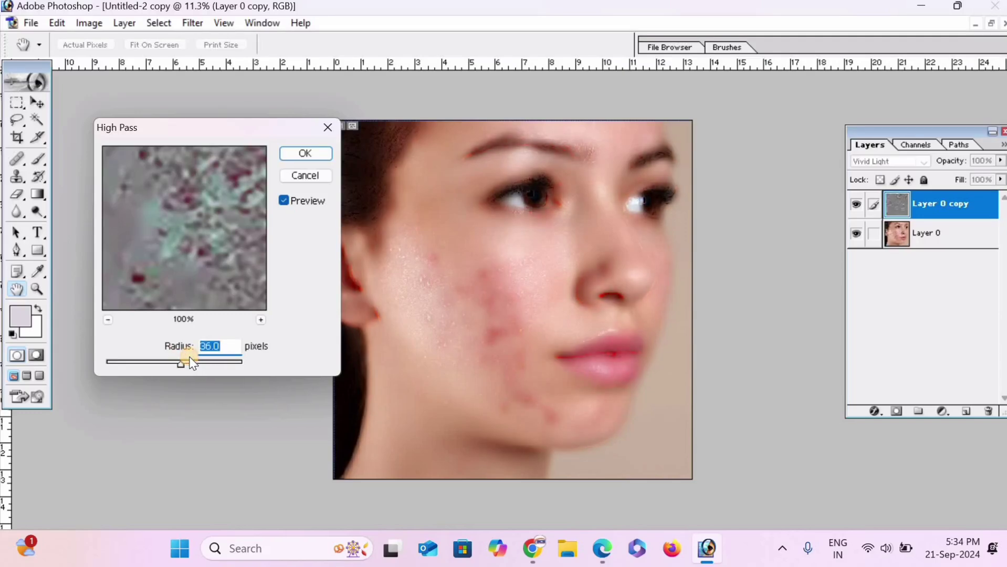
{"action": "left_click", "coordinate": [197, 365]}
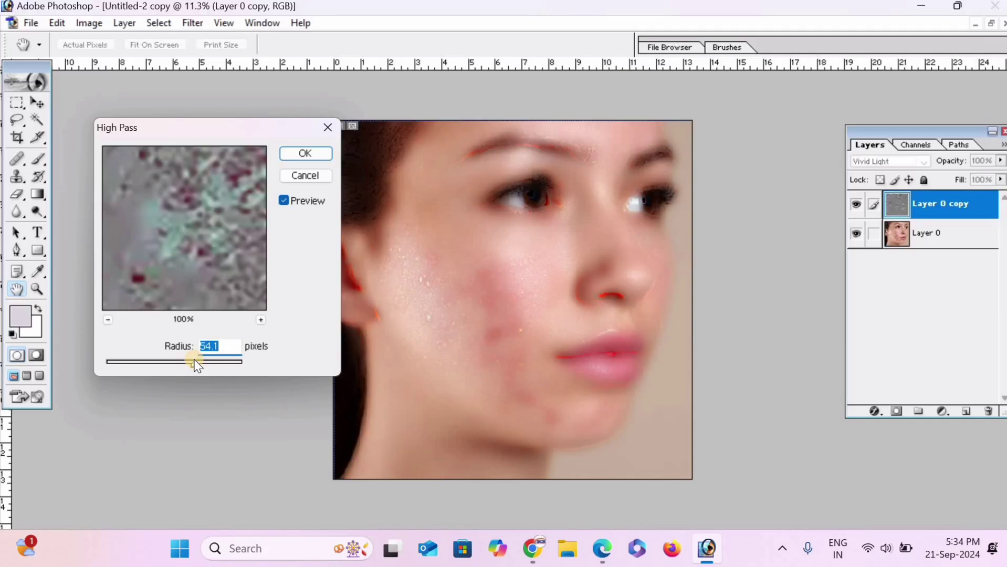
{"action": "left_click_drag", "start_coordinate": [196, 366], "coordinate": [209, 367]}
{"action": "left_click_drag", "start_coordinate": [200, 366], "coordinate": [200, 366]}
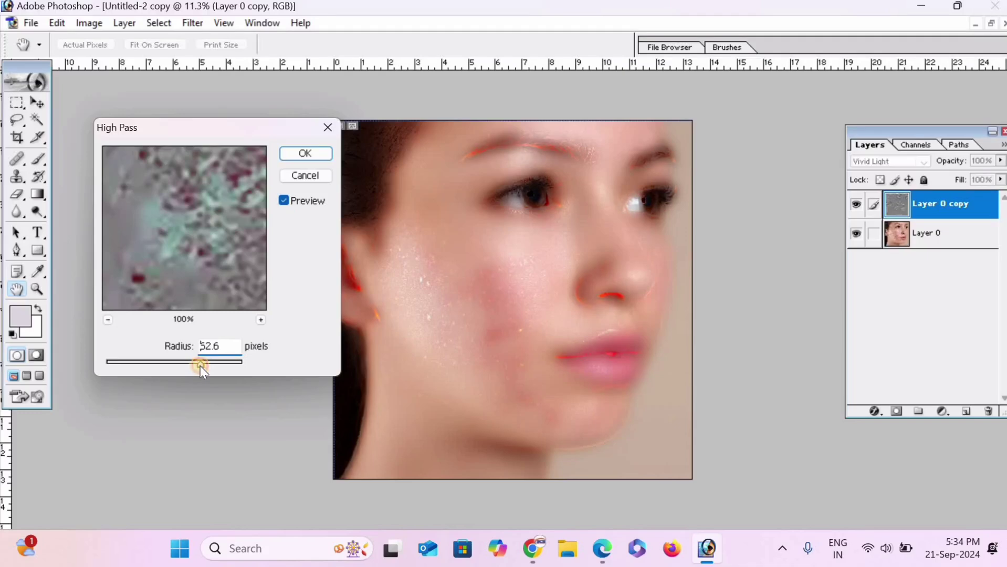
{"action": "left_click", "coordinate": [295, 153]}
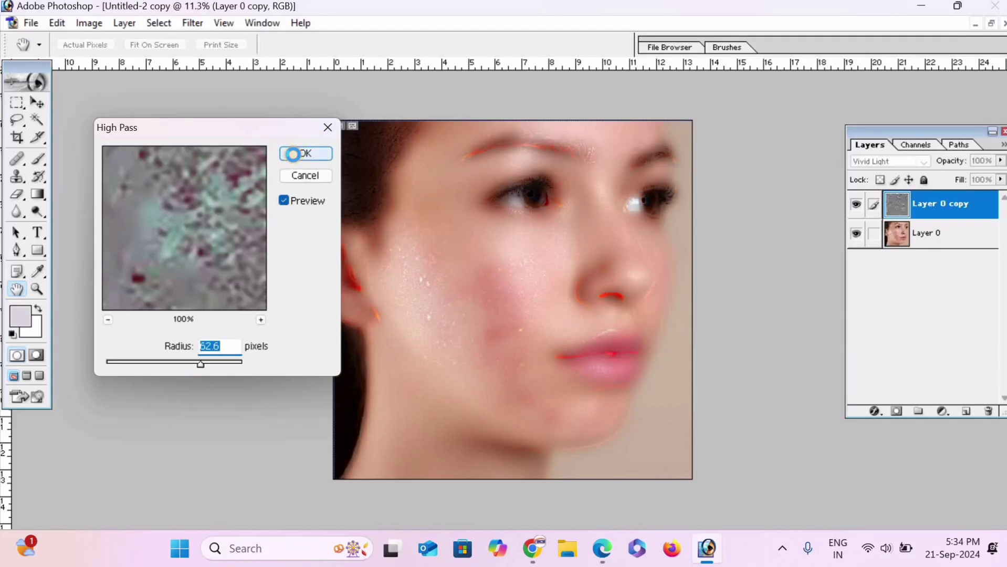
{"action": "left_click", "coordinate": [295, 153]}
Step: Blur Layer 0 copy with a Gaussian Blur of about 4.1 pixels
{"action": "key", "text": "v"}
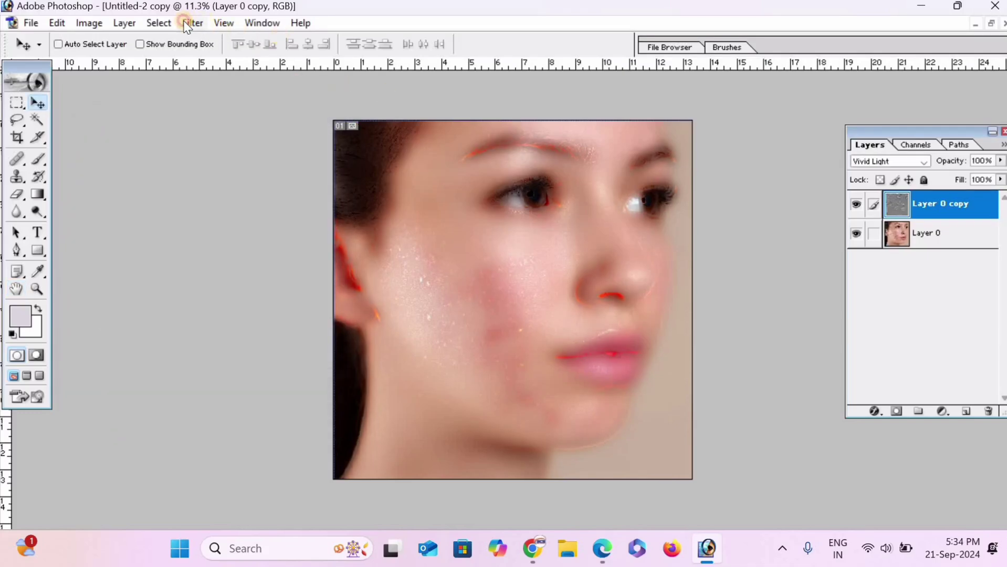
{"action": "left_click", "coordinate": [190, 23]}
{"action": "mouse_move", "coordinate": [215, 142]}
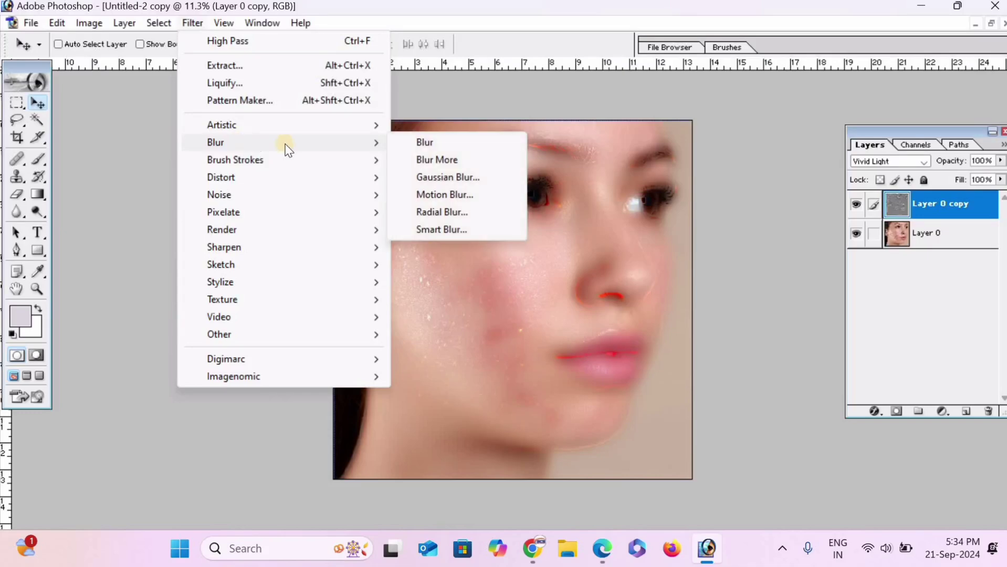
{"action": "left_click", "coordinate": [447, 179]}
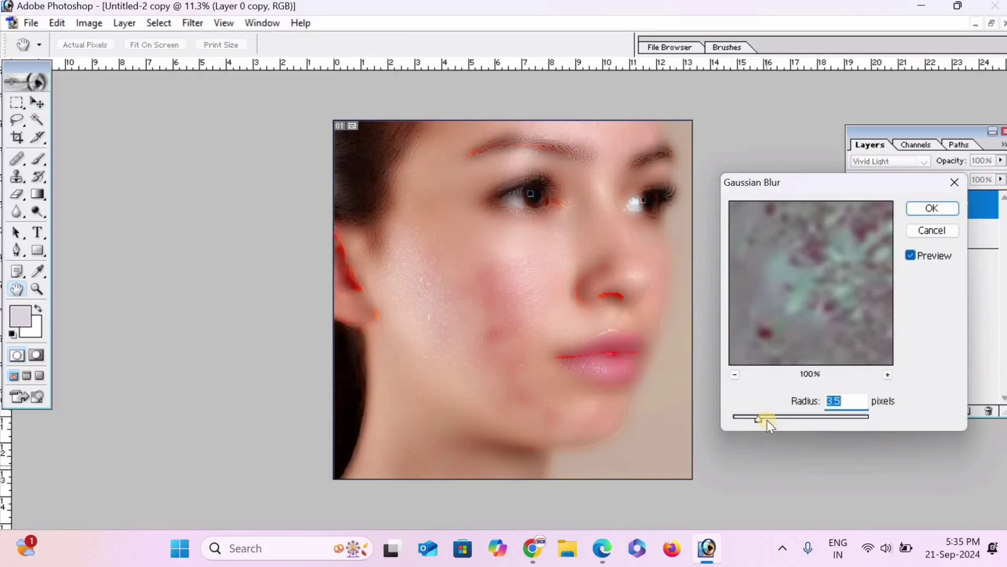
{"action": "mouse_move", "coordinate": [757, 419]}
{"action": "left_mouse_down"}
{"action": "mouse_move", "coordinate": [727, 418]}
{"action": "mouse_move", "coordinate": [801, 425]}
{"action": "mouse_move", "coordinate": [742, 417]}
{"action": "mouse_move", "coordinate": [762, 418]}
{"action": "left_mouse_up"}
{"action": "left_click", "coordinate": [934, 210]}
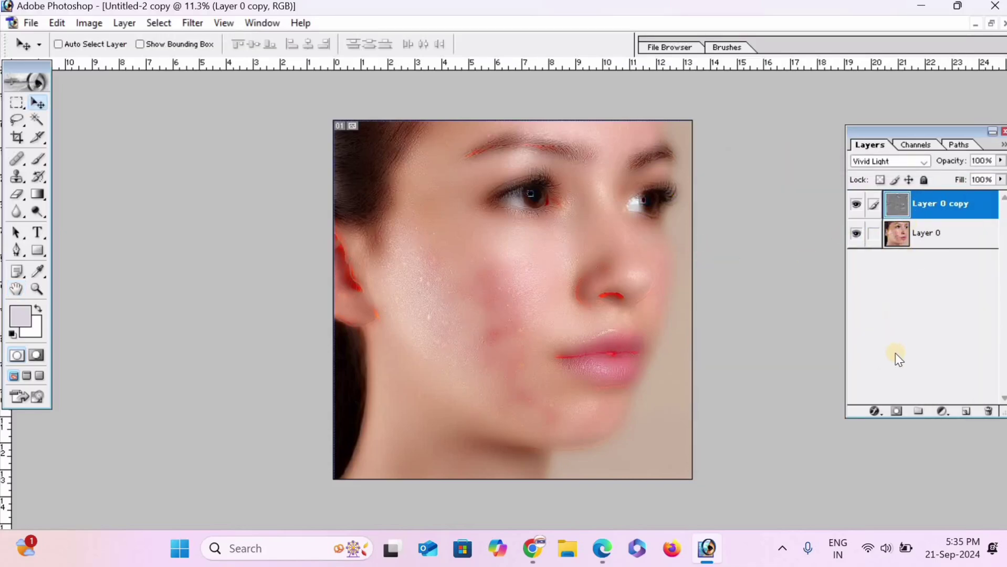
Step: Set foreground white and background black, then add a layer mask to Layer 0 copy
{"action": "left_click", "coordinate": [19, 317]}
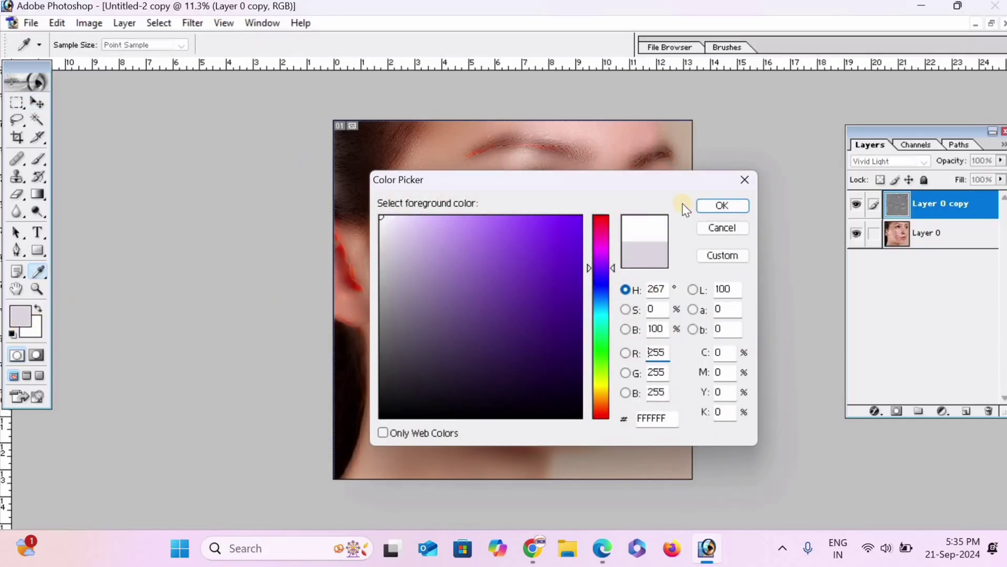
{"action": "left_click", "coordinate": [710, 208]}
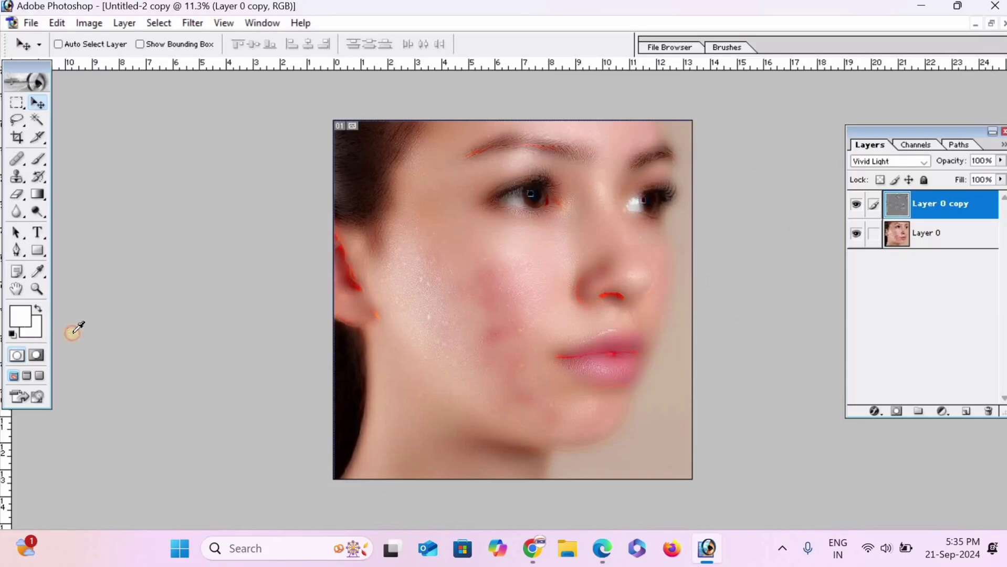
{"action": "left_click", "coordinate": [33, 329]}
{"action": "left_click_drag", "start_coordinate": [577, 412], "coordinate": [602, 449]}
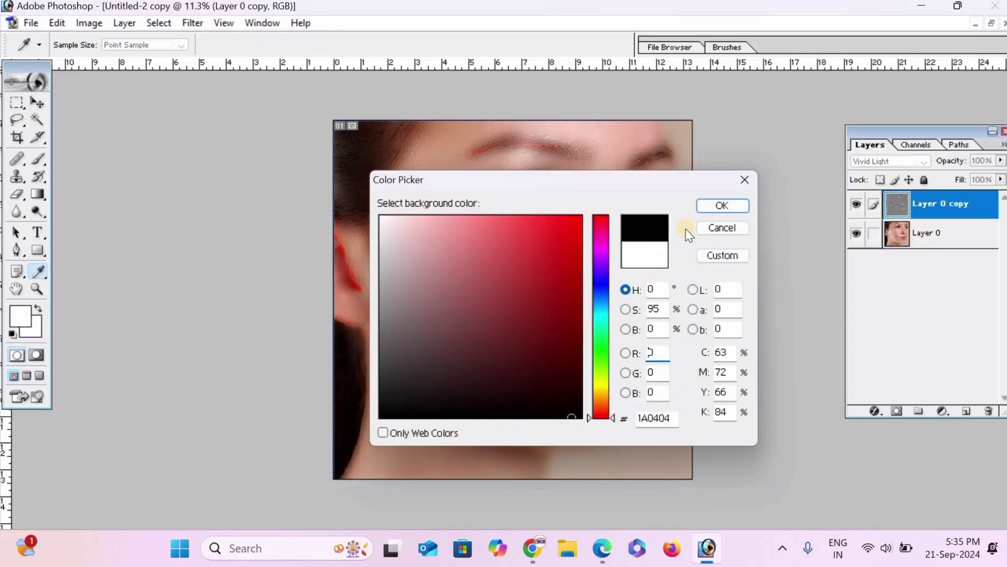
{"action": "left_click", "coordinate": [722, 205]}
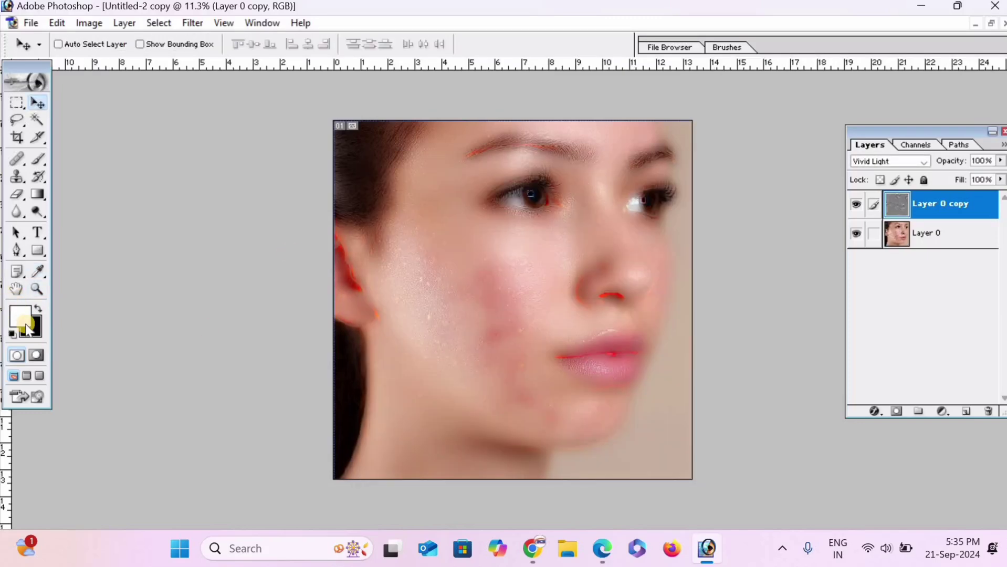
{"action": "left_click", "coordinate": [898, 412]}
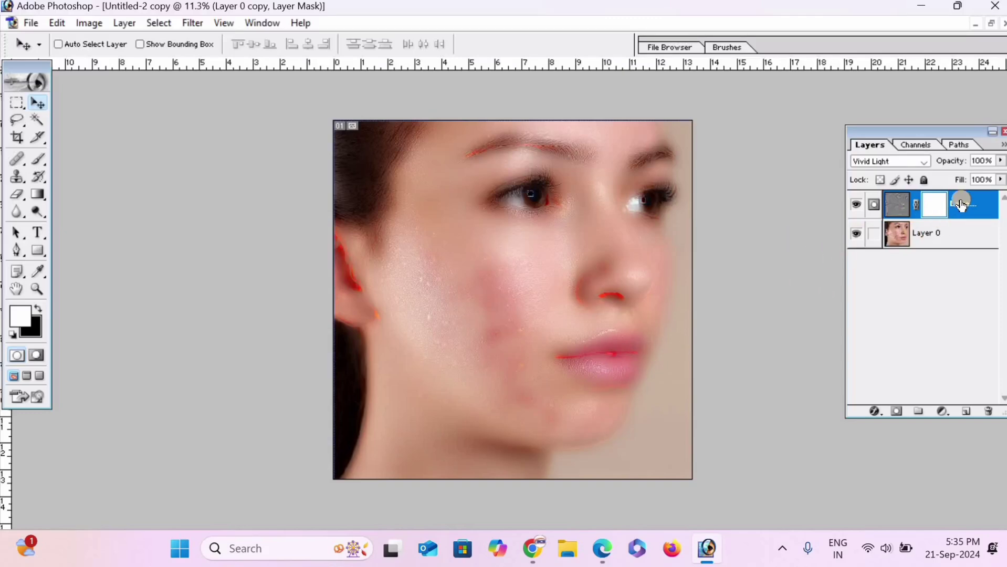
Step: Invert the layer mask to black and choose the 300 px soft brush
{"action": "key", "text": "ctrl+i"}
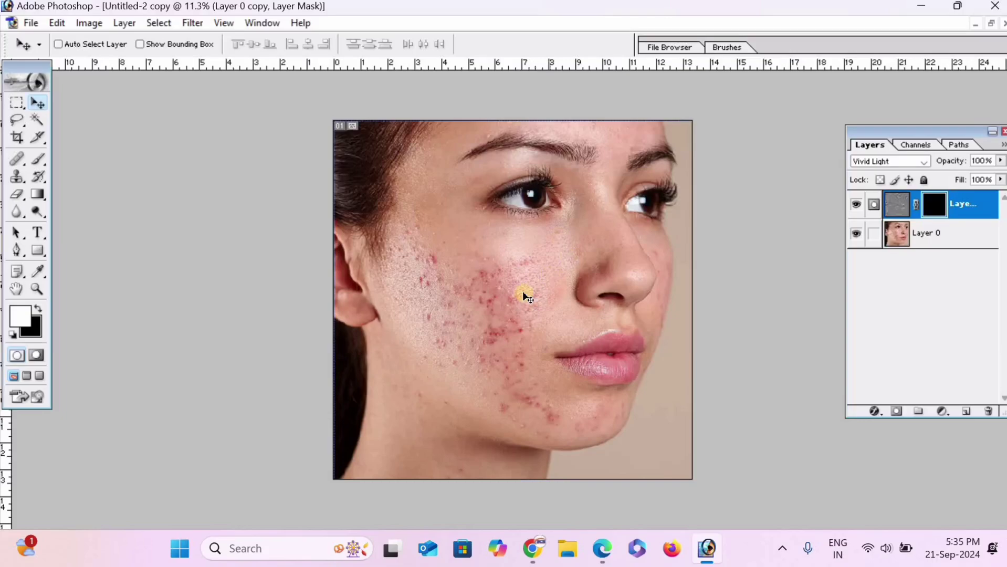
{"action": "scroll", "coordinate": [533, 347], "scroll_direction": "up", "scroll_amount": 2}
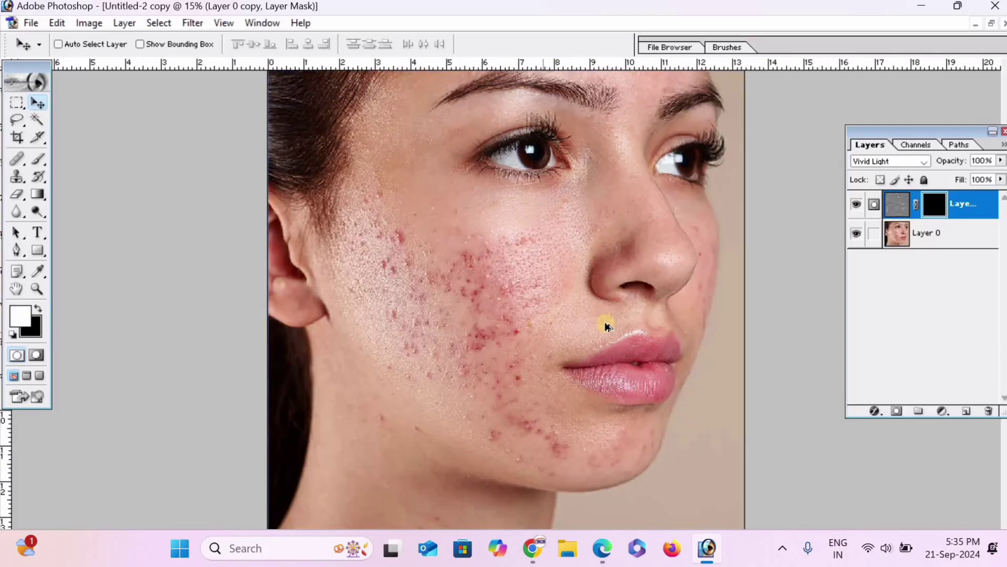
{"action": "scroll", "coordinate": [767, 251], "scroll_direction": "up", "scroll_amount": 1}
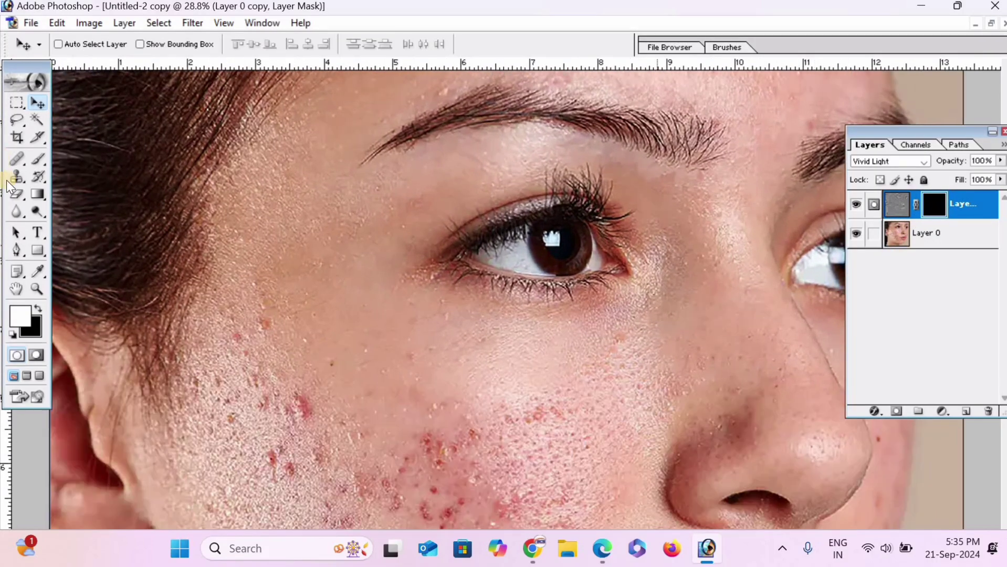
{"action": "left_click", "coordinate": [39, 159]}
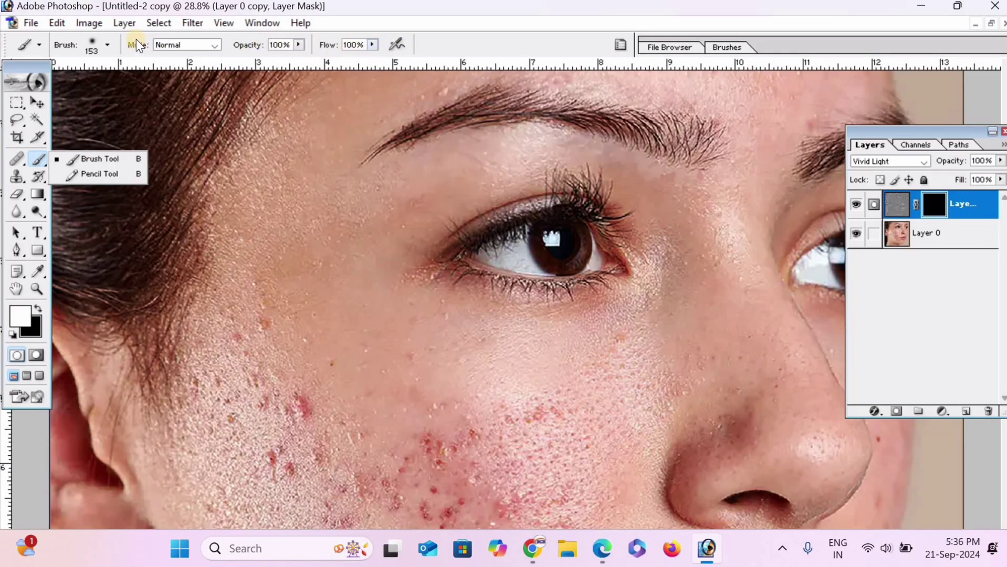
{"action": "left_click", "coordinate": [108, 53]}
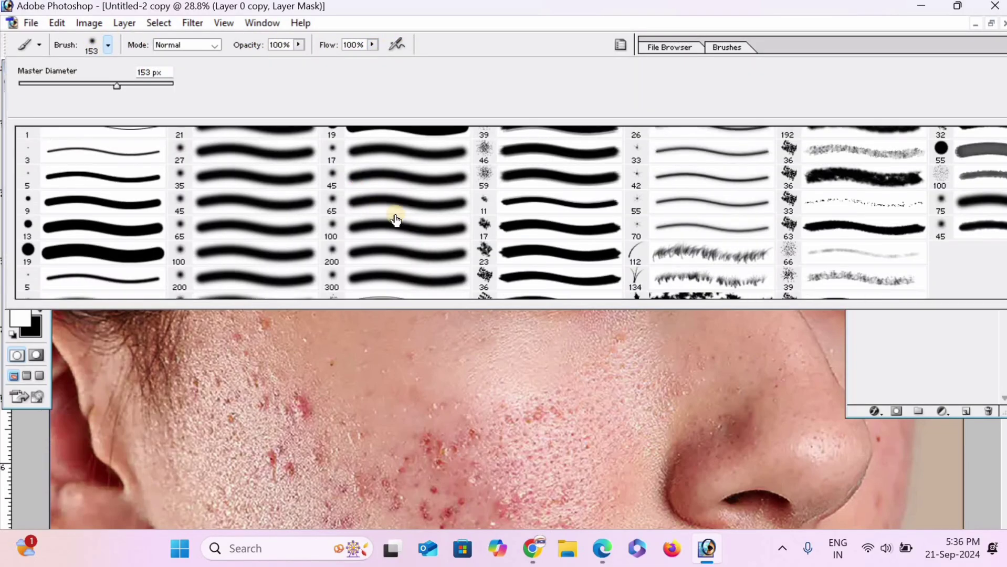
{"action": "left_click", "coordinate": [354, 268]}
{"action": "key", "text": "Return"}
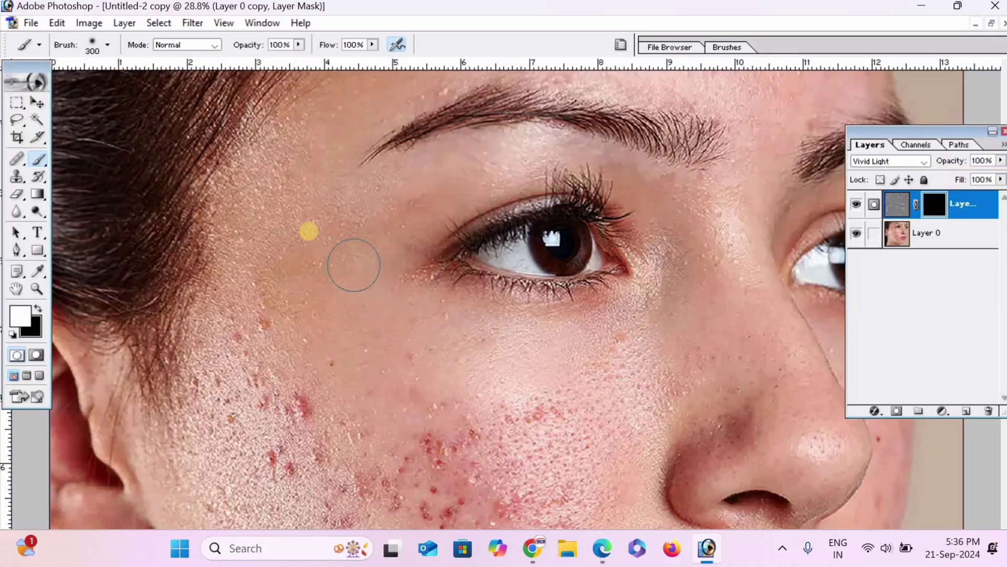
Step: Enlarge the brush's Master Diameter to 455 px
{"action": "right_click", "coordinate": [353, 246]}
{"action": "left_click_drag", "start_coordinate": [154, 260], "coordinate": [159, 259]}
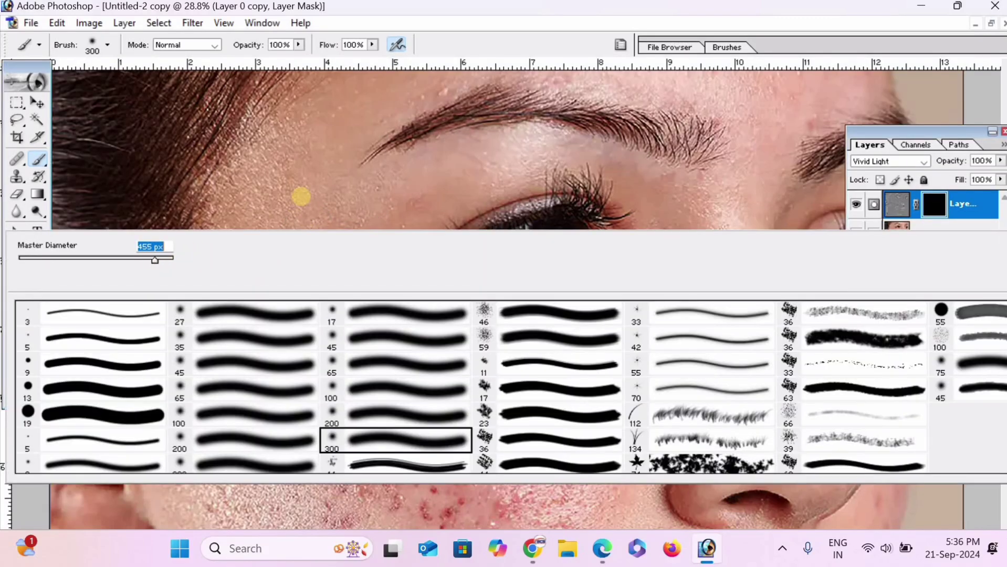
{"action": "key", "text": "Return"}
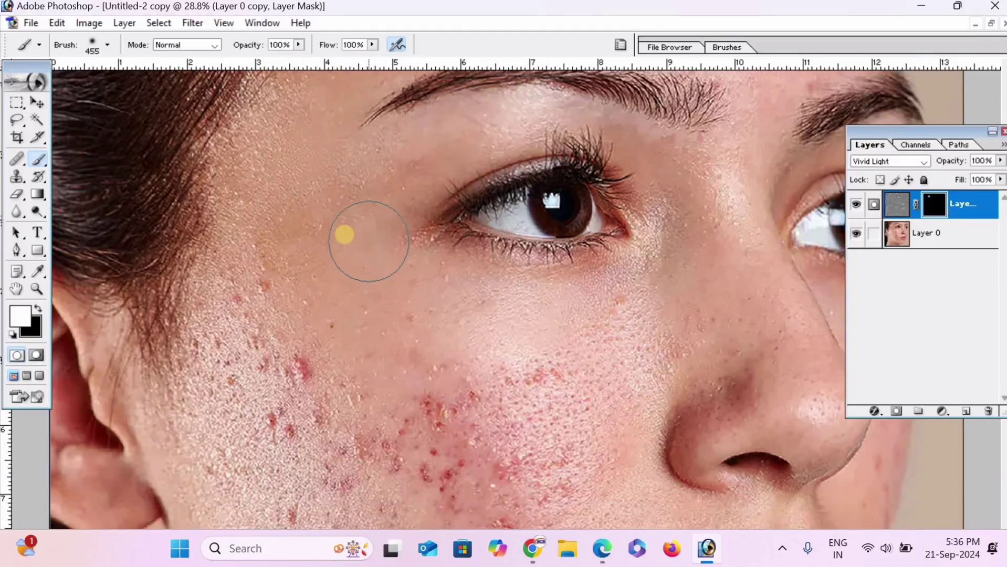
{"action": "scroll", "coordinate": [370, 236], "scroll_direction": "down", "scroll_amount": 4}
Step: Paint white on the mask over the cheek, lower cheek, chin and cheek near the hair
{"action": "mouse_move", "coordinate": [257, 185]}
{"action": "left_mouse_down"}
{"action": "mouse_move", "coordinate": [254, 342]}
{"action": "mouse_move", "coordinate": [322, 225]}
{"action": "mouse_move", "coordinate": [384, 285]}
{"action": "mouse_move", "coordinate": [462, 286]}
{"action": "mouse_move", "coordinate": [539, 236]}
{"action": "mouse_move", "coordinate": [657, 191]}
{"action": "mouse_move", "coordinate": [673, 152]}
{"action": "mouse_move", "coordinate": [665, 288]}
{"action": "mouse_move", "coordinate": [715, 251]}
{"action": "mouse_move", "coordinate": [379, 367]}
{"action": "mouse_move", "coordinate": [236, 367]}
{"action": "mouse_move", "coordinate": [168, 353]}
{"action": "mouse_move", "coordinate": [322, 495]}
{"action": "mouse_move", "coordinate": [455, 374]}
{"action": "mouse_move", "coordinate": [545, 420]}
{"action": "mouse_move", "coordinate": [375, 332]}
{"action": "mouse_move", "coordinate": [280, 372]}
{"action": "left_mouse_up"}
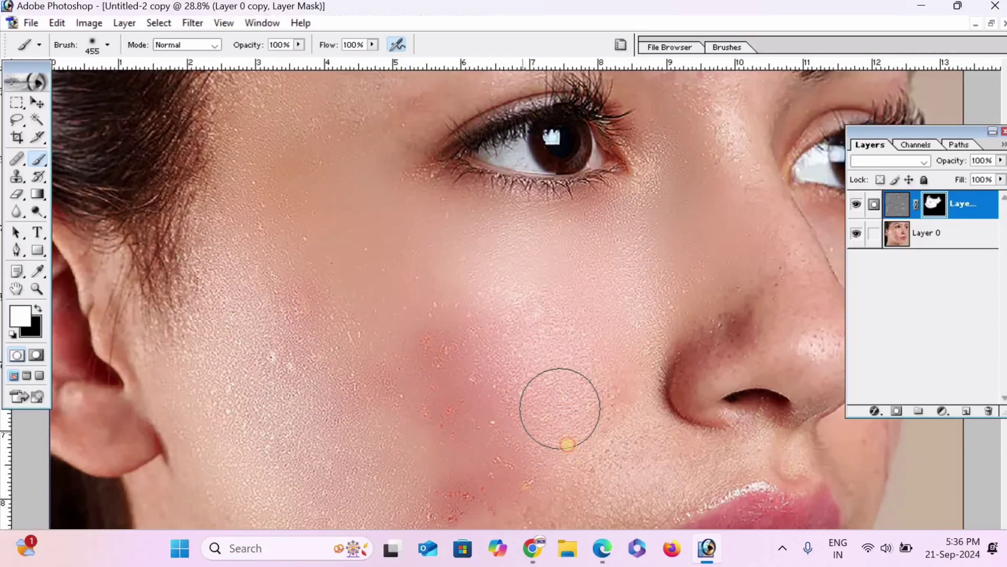
{"action": "scroll", "coordinate": [572, 399], "scroll_direction": "down", "scroll_amount": 3}
{"action": "scroll", "coordinate": [525, 331], "scroll_direction": "down", "scroll_amount": 2}
{"action": "mouse_move", "coordinate": [480, 328]}
{"action": "left_mouse_down"}
{"action": "mouse_move", "coordinate": [456, 278]}
{"action": "mouse_move", "coordinate": [235, 306]}
{"action": "mouse_move", "coordinate": [359, 407]}
{"action": "mouse_move", "coordinate": [430, 337]}
{"action": "mouse_move", "coordinate": [533, 323]}
{"action": "mouse_move", "coordinate": [663, 430]}
{"action": "mouse_move", "coordinate": [724, 459]}
{"action": "mouse_move", "coordinate": [675, 458]}
{"action": "left_mouse_up"}
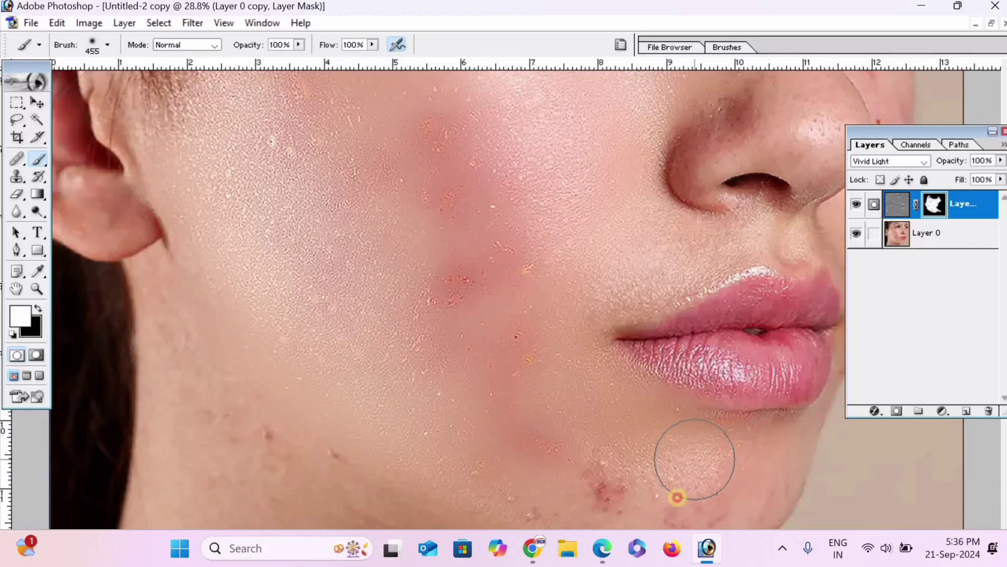
{"action": "scroll", "coordinate": [572, 383], "scroll_direction": "down", "scroll_amount": 1}
{"action": "scroll", "coordinate": [609, 378], "scroll_direction": "down", "scroll_amount": 2}
{"action": "mouse_move", "coordinate": [560, 381]}
{"action": "left_mouse_down"}
{"action": "mouse_move", "coordinate": [662, 381]}
{"action": "mouse_move", "coordinate": [722, 411]}
{"action": "left_mouse_up"}
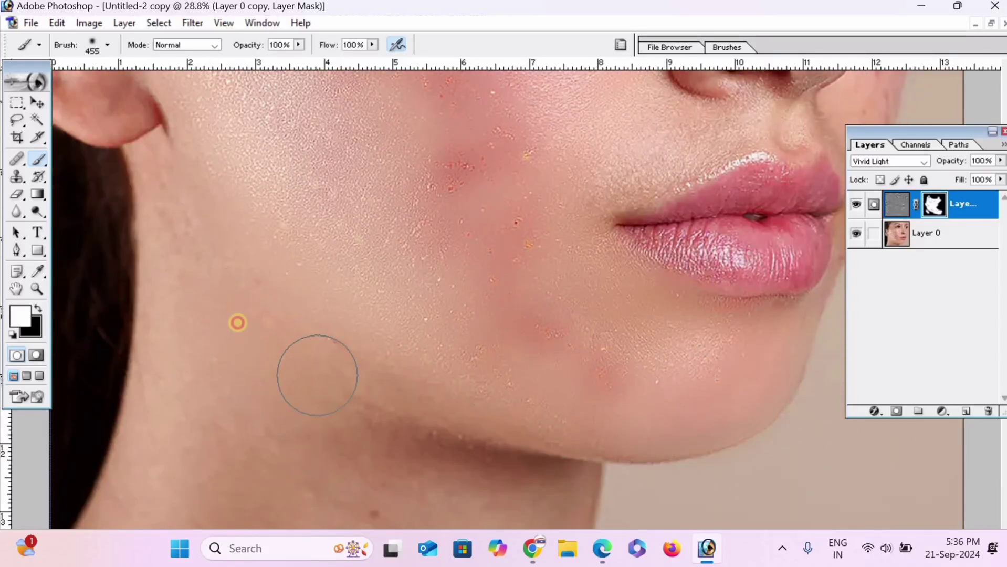
{"action": "left_click_drag", "start_coordinate": [284, 392], "coordinate": [155, 255]}
Step: Paint the mask beside the nose, under the eyebrow and across the forehead
{"action": "scroll", "coordinate": [531, 319], "scroll_direction": "up", "scroll_amount": 3}
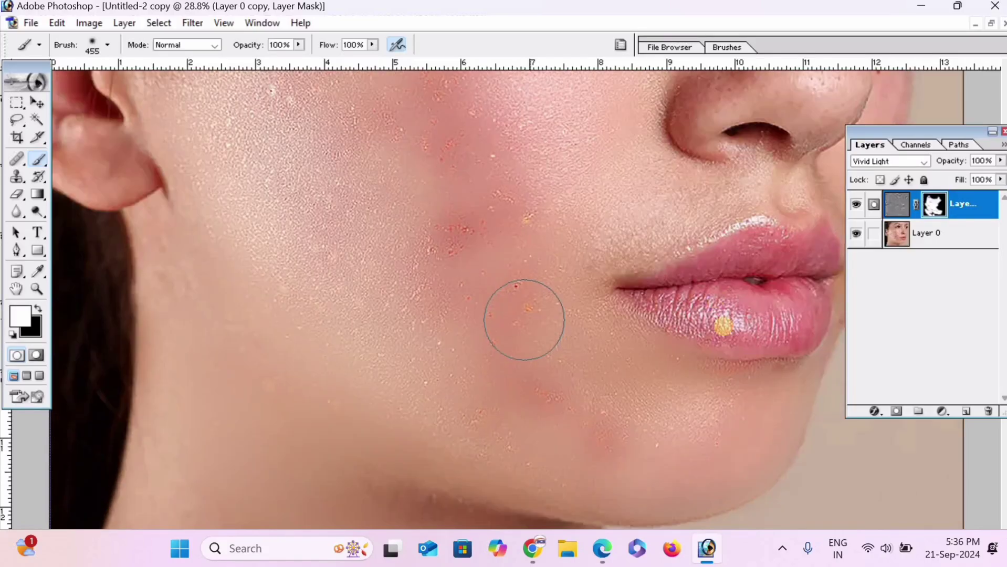
{"action": "scroll", "coordinate": [630, 310], "scroll_direction": "up", "scroll_amount": 4}
{"action": "mouse_move", "coordinate": [740, 254]}
{"action": "left_mouse_down"}
{"action": "mouse_move", "coordinate": [689, 292]}
{"action": "mouse_move", "coordinate": [695, 321]}
{"action": "mouse_move", "coordinate": [757, 353]}
{"action": "mouse_move", "coordinate": [769, 378]}
{"action": "mouse_move", "coordinate": [820, 218]}
{"action": "mouse_move", "coordinate": [780, 169]}
{"action": "mouse_move", "coordinate": [832, 281]}
{"action": "mouse_move", "coordinate": [804, 203]}
{"action": "left_mouse_up"}
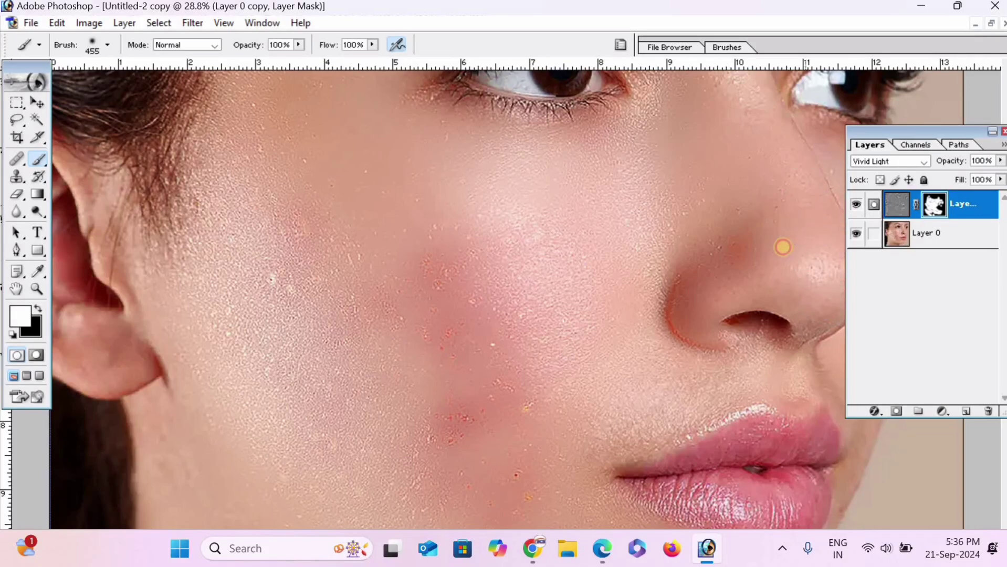
{"action": "scroll", "coordinate": [772, 226], "scroll_direction": "up", "scroll_amount": 1}
{"action": "scroll", "coordinate": [735, 158], "scroll_direction": "up", "scroll_amount": 2}
{"action": "scroll", "coordinate": [716, 247], "scroll_direction": "up", "scroll_amount": 1}
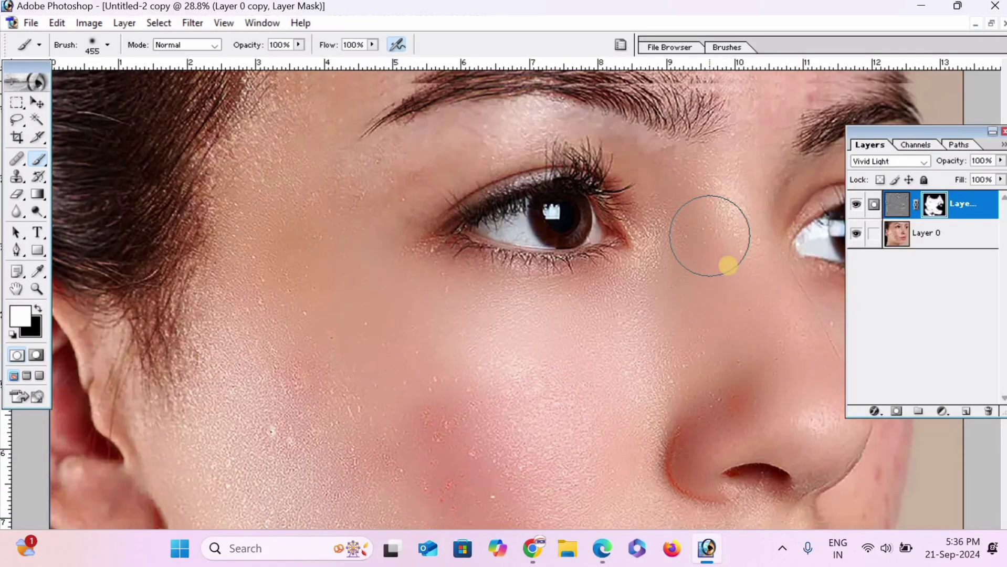
{"action": "scroll", "coordinate": [677, 226], "scroll_direction": "up", "scroll_amount": 1}
{"action": "mouse_move", "coordinate": [440, 177]}
{"action": "left_mouse_down"}
{"action": "mouse_move", "coordinate": [387, 218]}
{"action": "mouse_move", "coordinate": [499, 173]}
{"action": "left_mouse_up"}
{"action": "left_click_drag", "start_coordinate": [745, 116], "coordinate": [596, 84]}
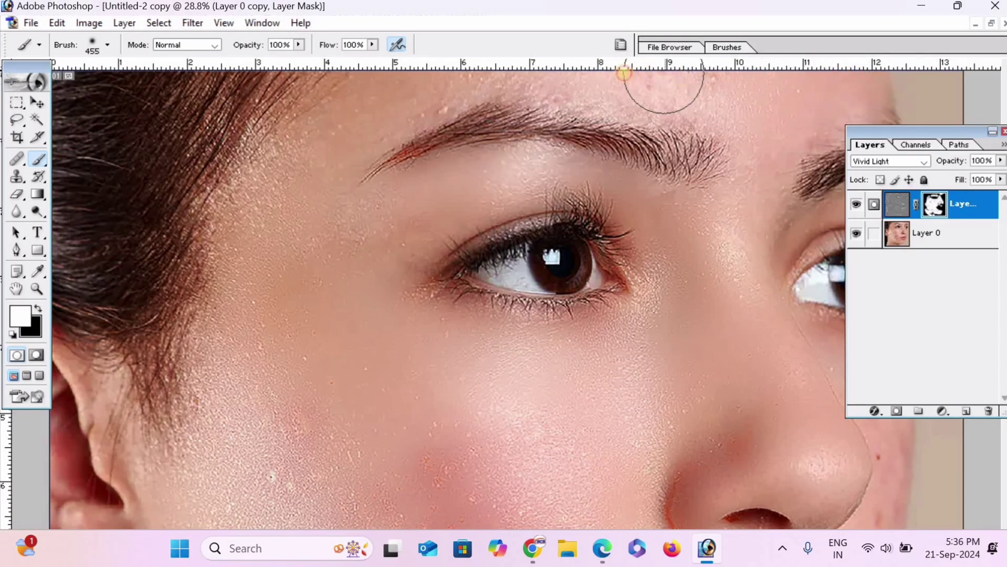
{"action": "left_click_drag", "start_coordinate": [596, 84], "coordinate": [483, 78]}
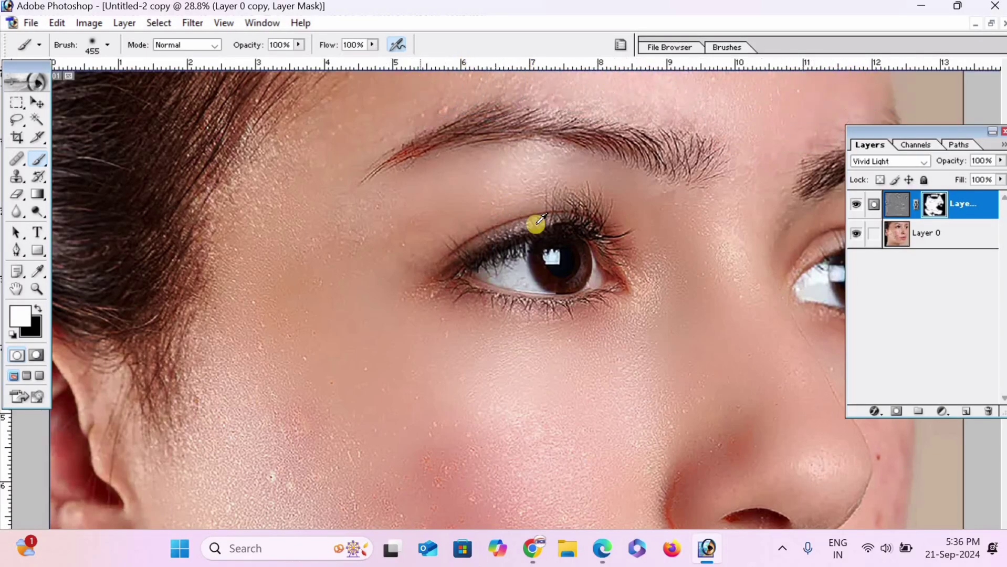
Step: Paint the cheek beside the nose and zoom around to check the smoothing
{"action": "scroll", "coordinate": [535, 225], "scroll_direction": "down", "scroll_amount": 5}
{"action": "scroll", "coordinate": [584, 259], "scroll_direction": "down", "scroll_amount": 2}
{"action": "scroll", "coordinate": [624, 349], "scroll_direction": "up", "scroll_amount": 2}
{"action": "scroll", "coordinate": [723, 337], "scroll_direction": "up", "scroll_amount": 1}
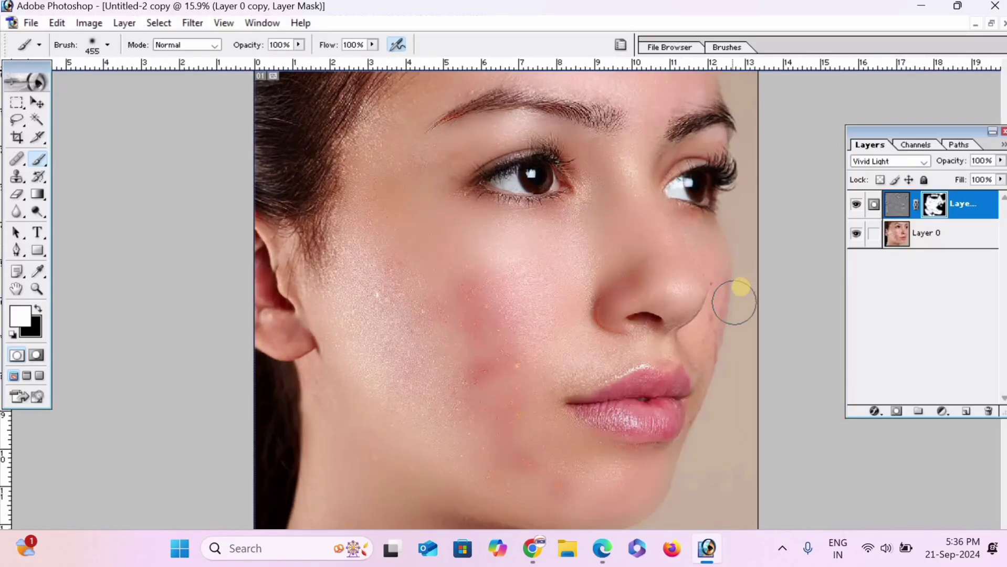
{"action": "mouse_move", "coordinate": [738, 294]}
{"action": "left_mouse_down"}
{"action": "mouse_move", "coordinate": [730, 287]}
{"action": "mouse_move", "coordinate": [714, 339]}
{"action": "mouse_move", "coordinate": [721, 310]}
{"action": "left_mouse_up"}
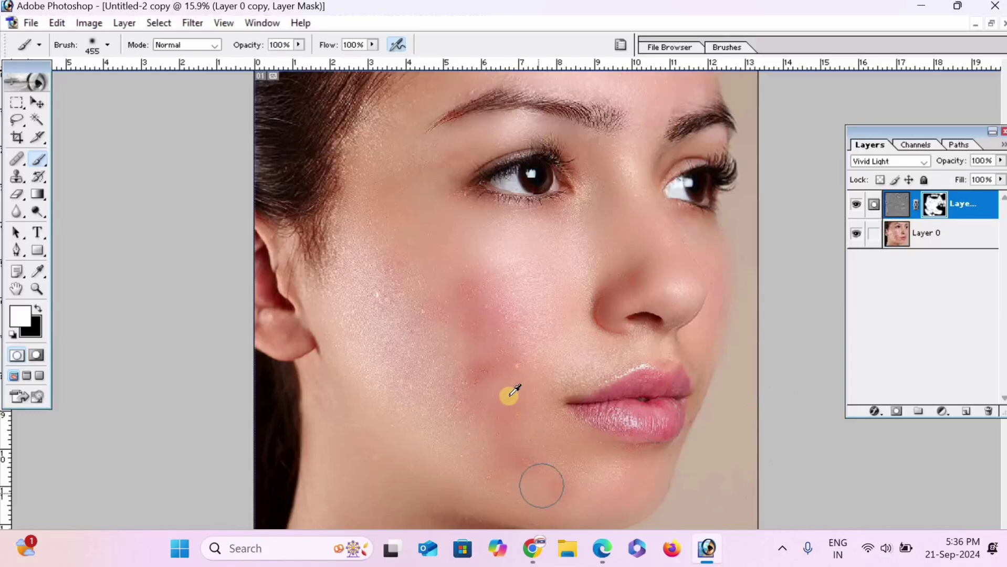
{"action": "scroll", "coordinate": [521, 401], "scroll_direction": "down", "scroll_amount": 2}
{"action": "scroll", "coordinate": [522, 401], "scroll_direction": "up", "scroll_amount": 1}
{"action": "scroll", "coordinate": [521, 414], "scroll_direction": "up", "scroll_amount": 5}
{"action": "scroll", "coordinate": [537, 411], "scroll_direction": "up", "scroll_amount": 2}
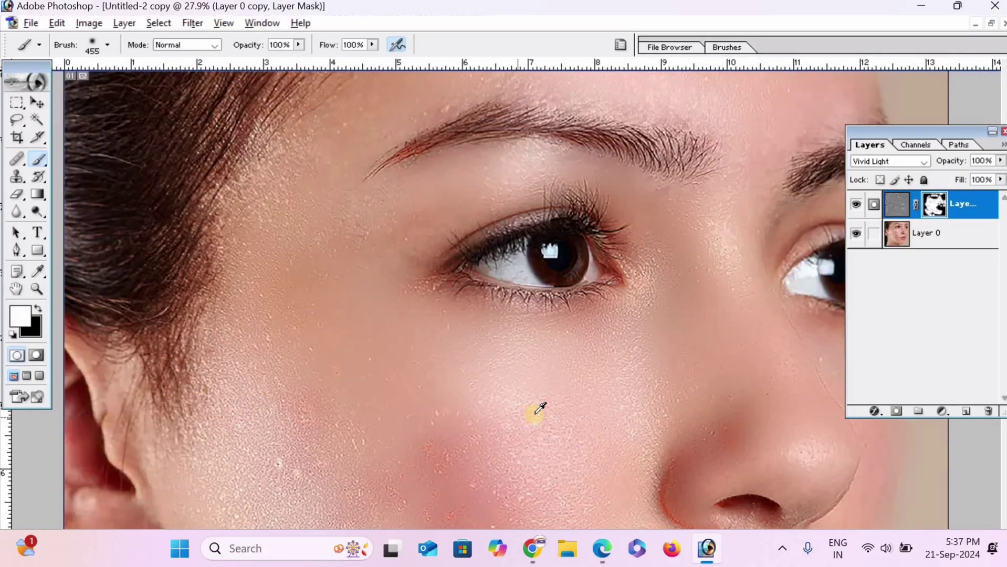
{"action": "scroll", "coordinate": [537, 412], "scroll_direction": "down", "scroll_amount": 7}
{"action": "scroll", "coordinate": [539, 355], "scroll_direction": "up", "scroll_amount": 2}
{"action": "scroll", "coordinate": [512, 382], "scroll_direction": "up", "scroll_amount": 2}
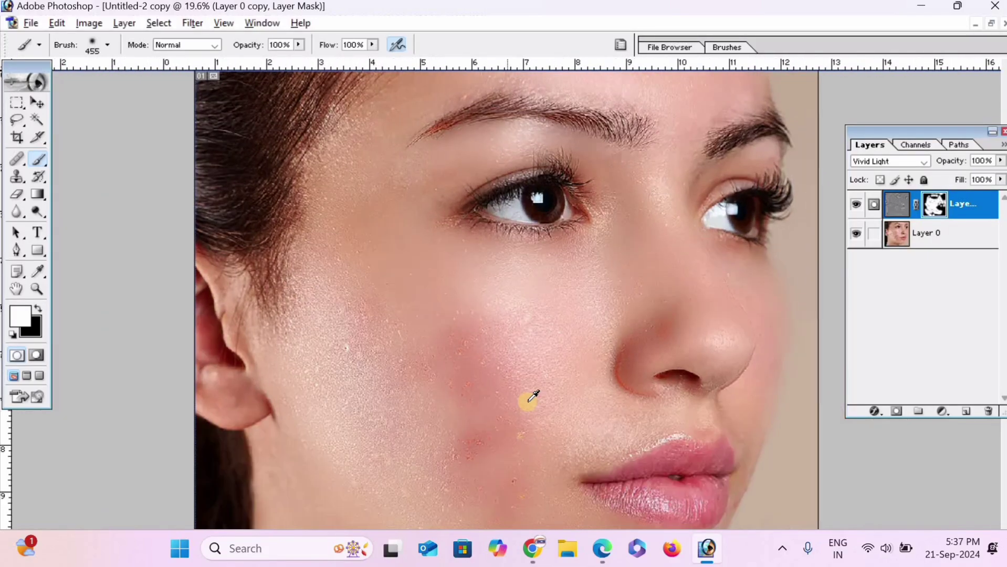
{"action": "scroll", "coordinate": [532, 395], "scroll_direction": "up", "scroll_amount": 2}
{"action": "scroll", "coordinate": [561, 385], "scroll_direction": "down", "scroll_amount": 2}
{"action": "scroll", "coordinate": [560, 385], "scroll_direction": "down", "scroll_amount": 3}
{"action": "scroll", "coordinate": [561, 386], "scroll_direction": "up", "scroll_amount": 2}
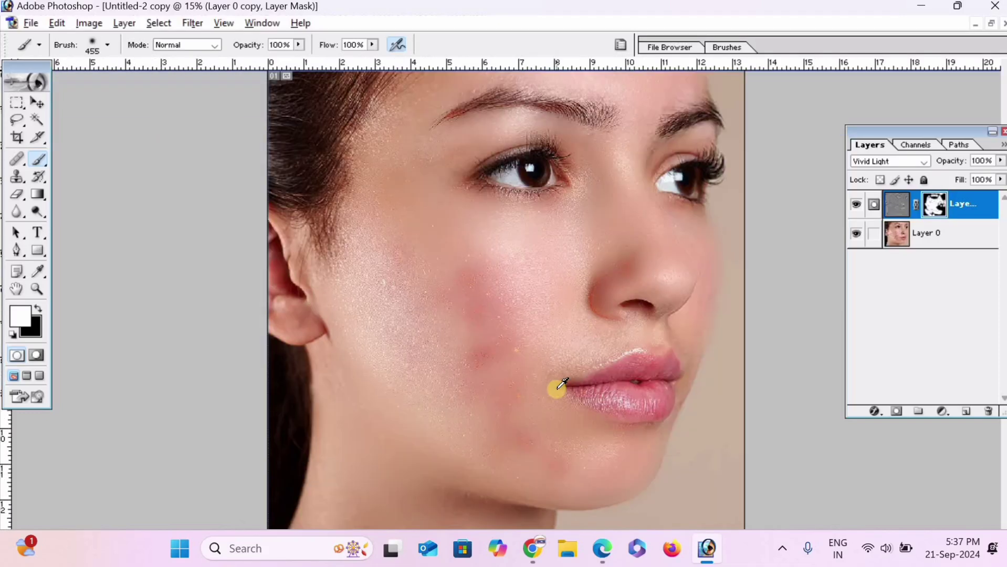
{"action": "scroll", "coordinate": [560, 385], "scroll_direction": "up", "scroll_amount": 1}
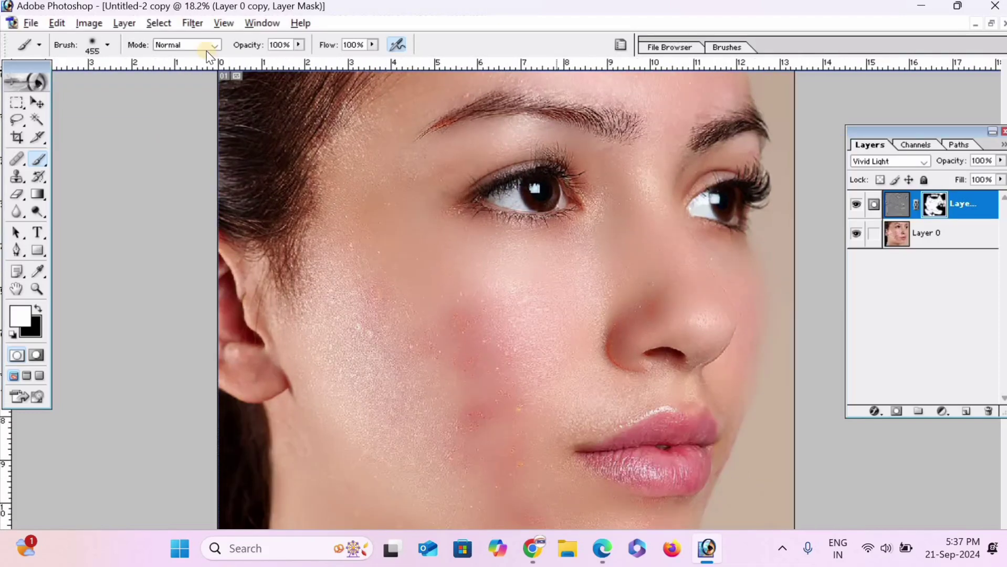
Step: Merge the Vivid Light smoothing layer down into Layer 0 and open the Filter menu's Imagenomic entries
{"action": "left_click", "coordinate": [190, 23]}
{"action": "left_click", "coordinate": [191, 25]}
{"action": "left_click", "coordinate": [192, 23]}
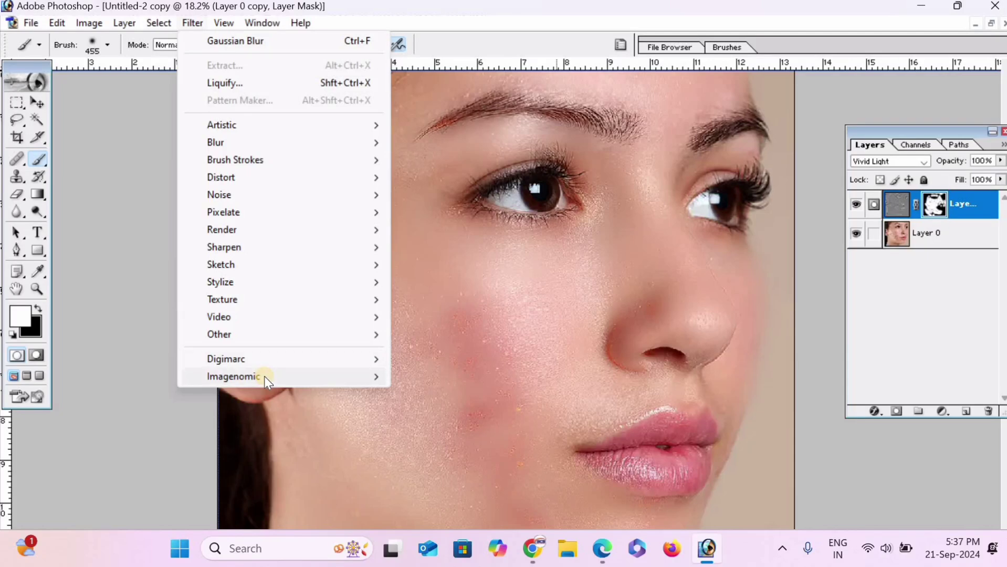
{"action": "mouse_move", "coordinate": [233, 376]}
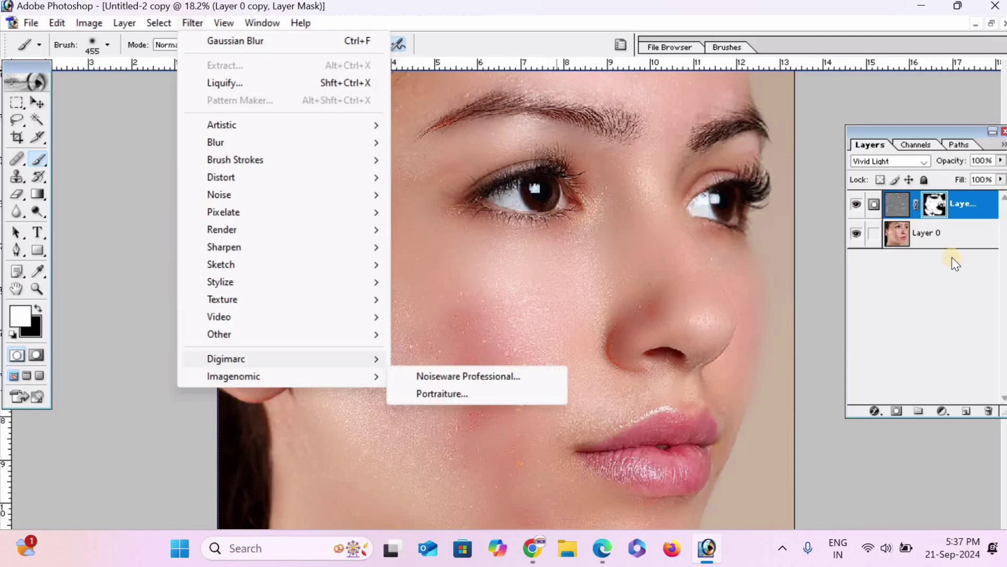
{"action": "left_click", "coordinate": [933, 233]}
{"action": "left_click", "coordinate": [959, 210]}
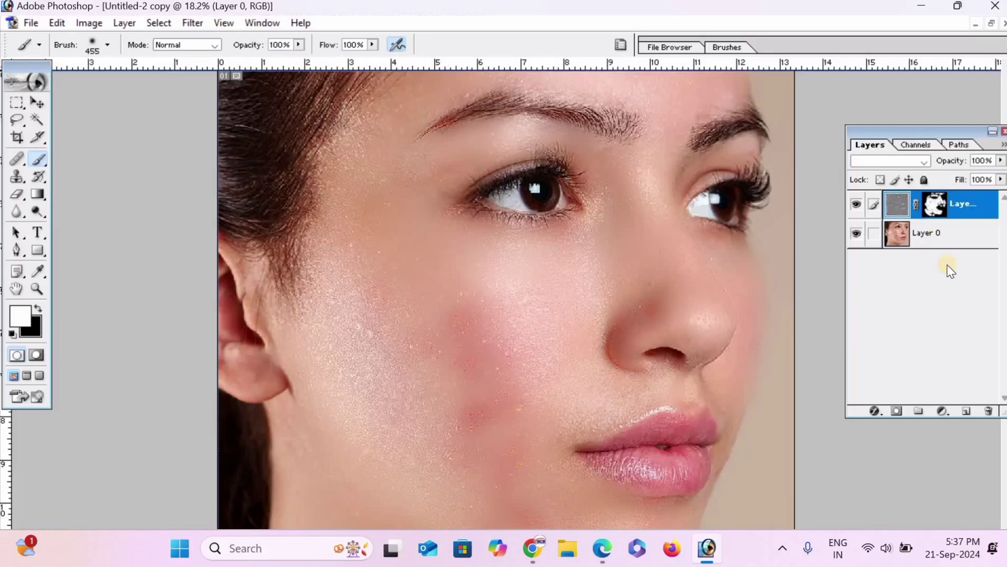
{"action": "key", "text": "shift+alt+v"}
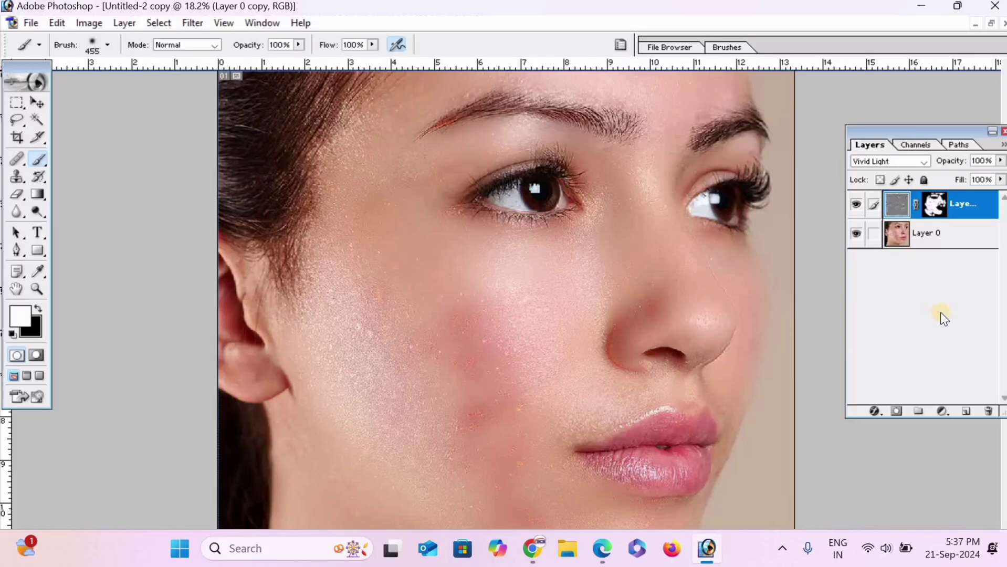
{"action": "key", "text": "ctrl+e"}
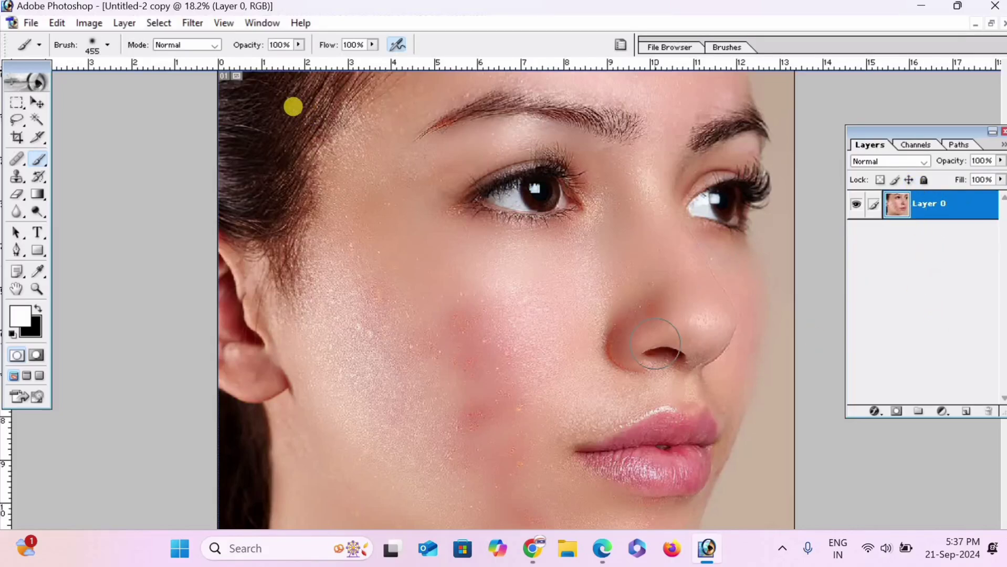
{"action": "left_click", "coordinate": [192, 22]}
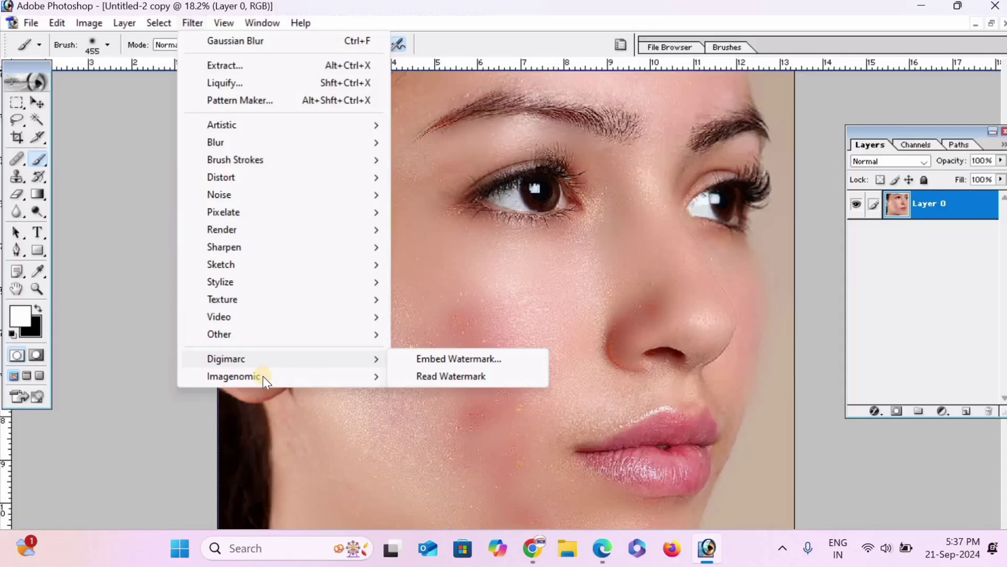
{"action": "mouse_move", "coordinate": [233, 377]}
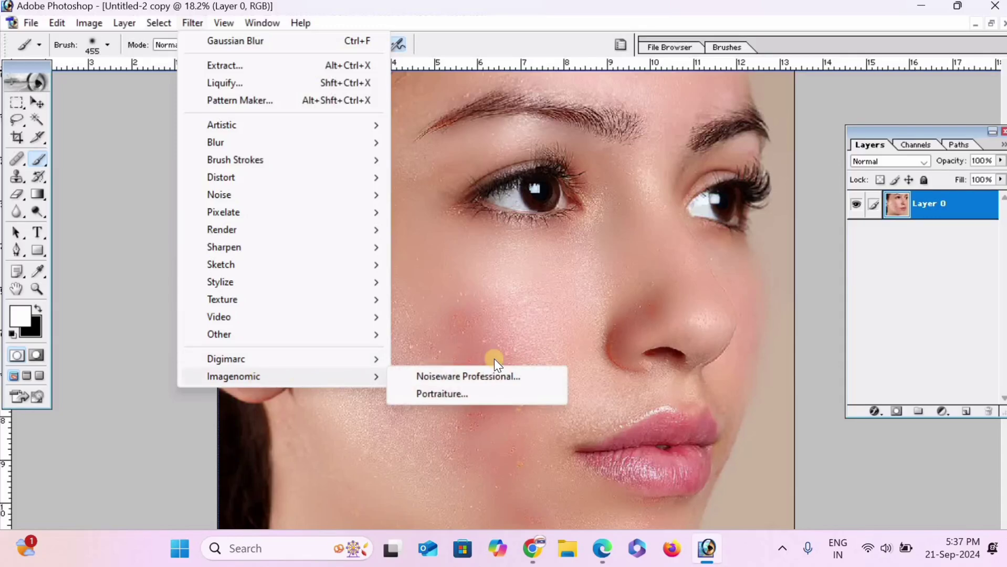
Step: Apply Portraiture smoothing with the Smoothing: High preset and slightly raised Softness
{"action": "left_click", "coordinate": [461, 395]}
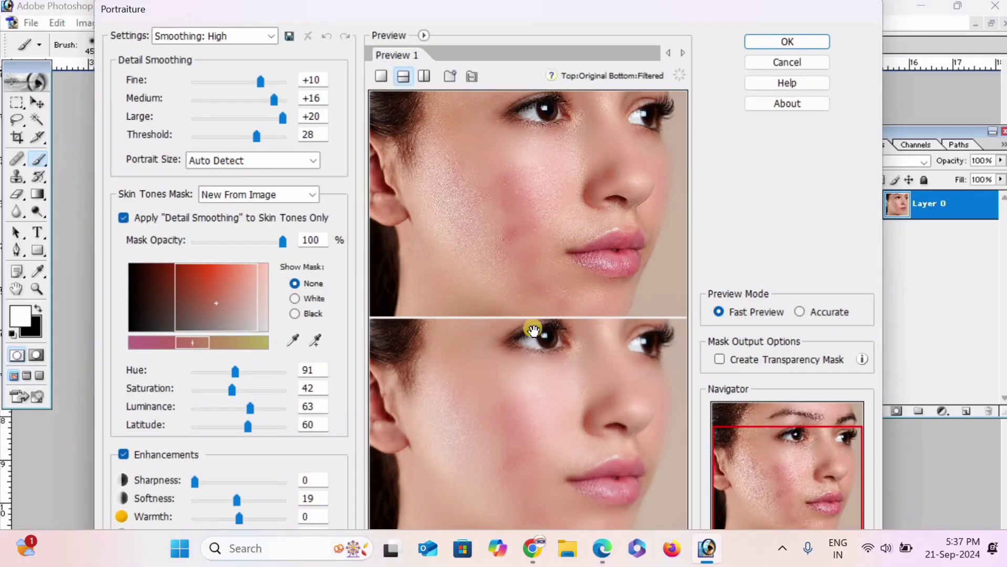
{"action": "left_click", "coordinate": [208, 37]}
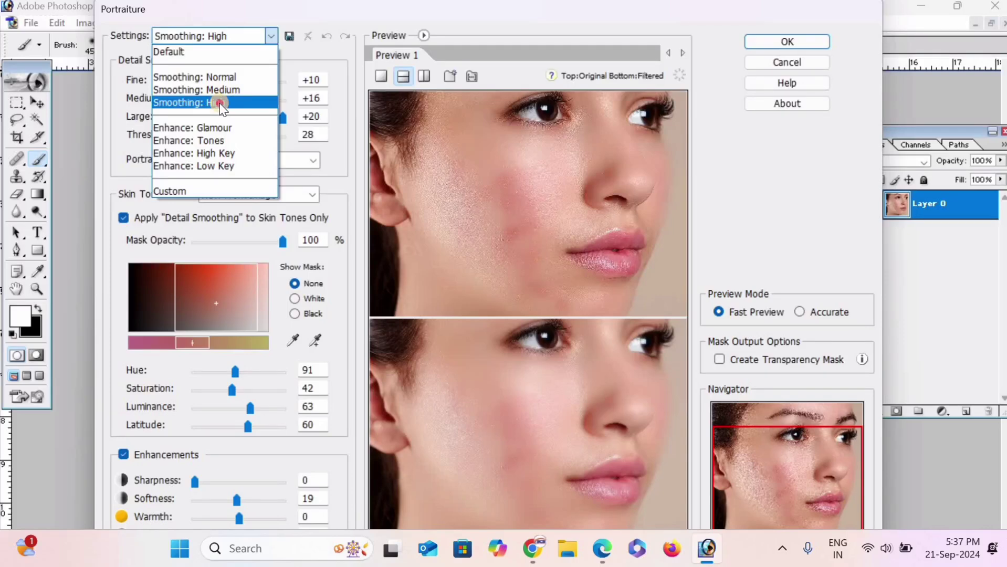
{"action": "left_click", "coordinate": [250, 401]}
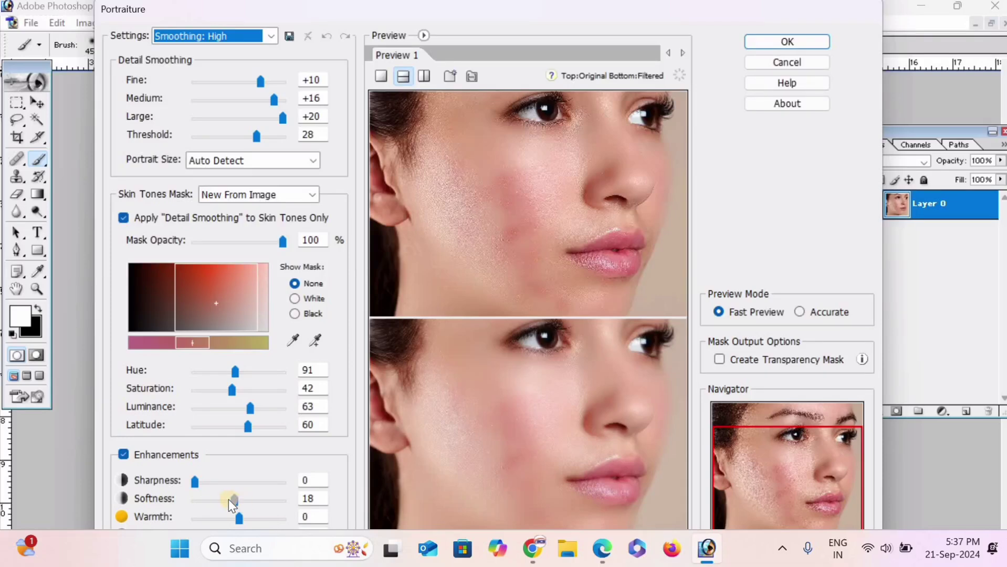
{"action": "left_click_drag", "start_coordinate": [228, 499], "coordinate": [237, 500]}
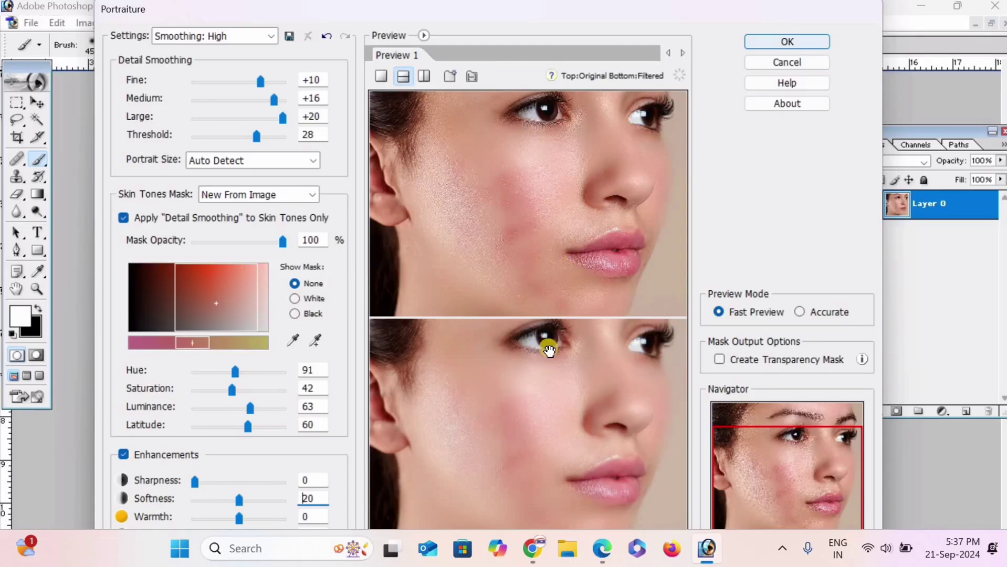
{"action": "left_click", "coordinate": [536, 395]}
{"action": "left_click", "coordinate": [536, 394]}
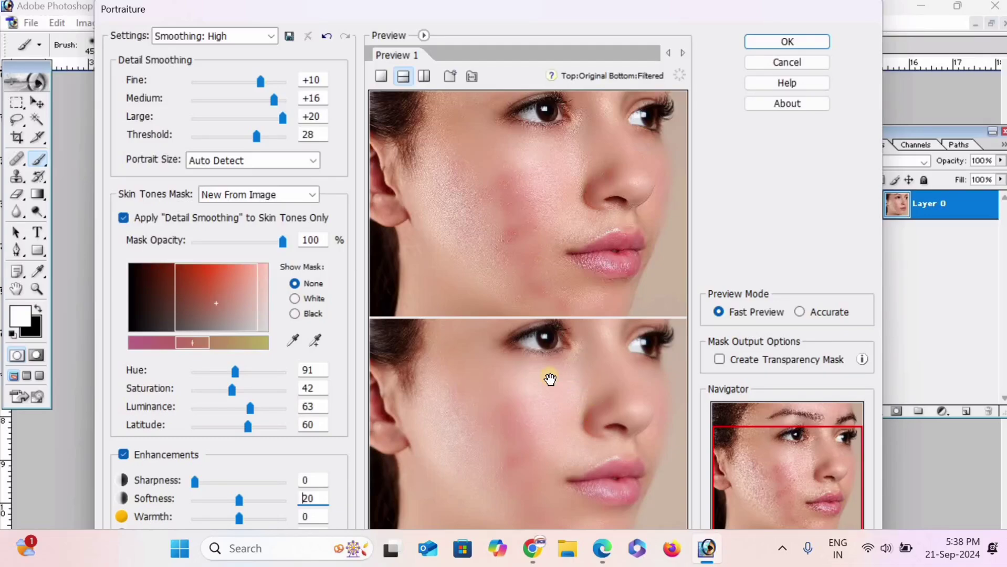
{"action": "left_click", "coordinate": [785, 45]}
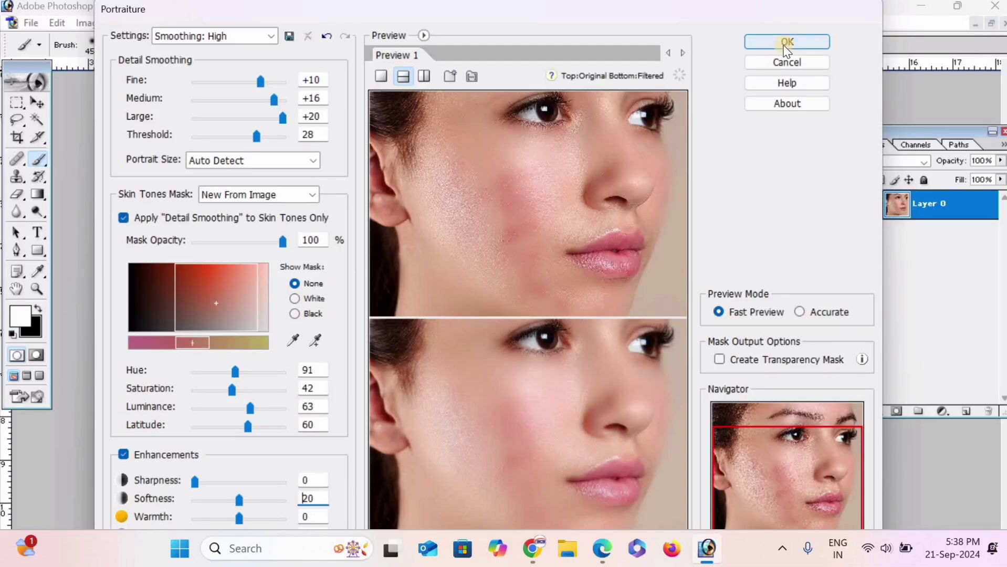
{"action": "left_click", "coordinate": [785, 44]}
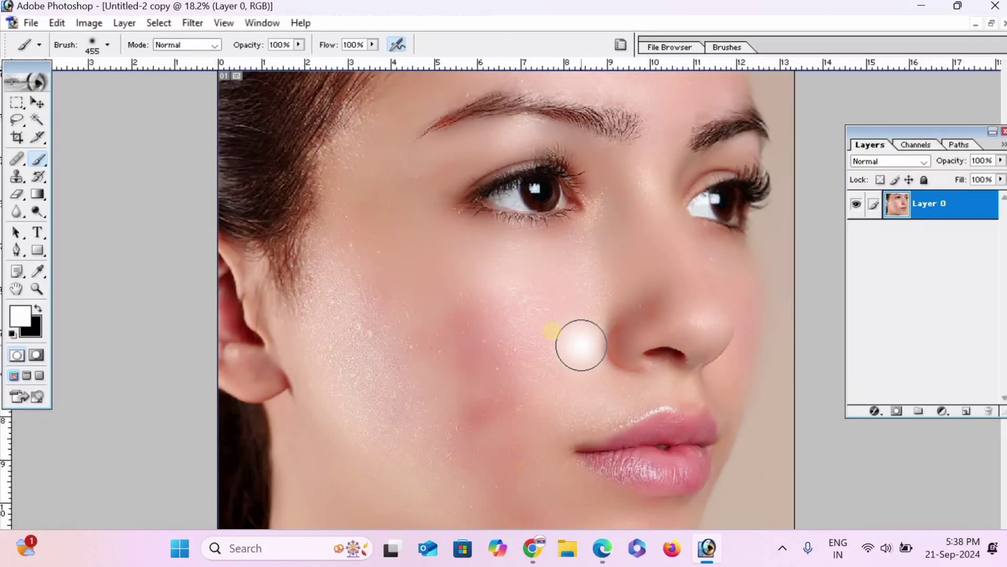
Step: Undo a trial brush dab beside the nose, scroll down to the cheek and jaw, and select the Move tool
{"action": "left_click", "coordinate": [580, 344]}
{"action": "key", "text": "ctrl+z"}
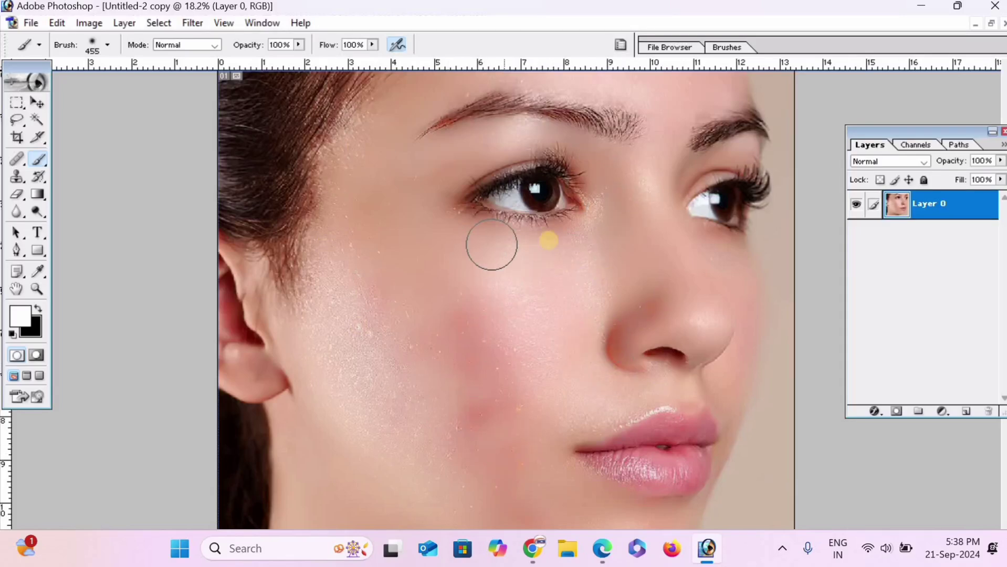
{"action": "scroll", "coordinate": [652, 285], "scroll_direction": "down", "scroll_amount": 3}
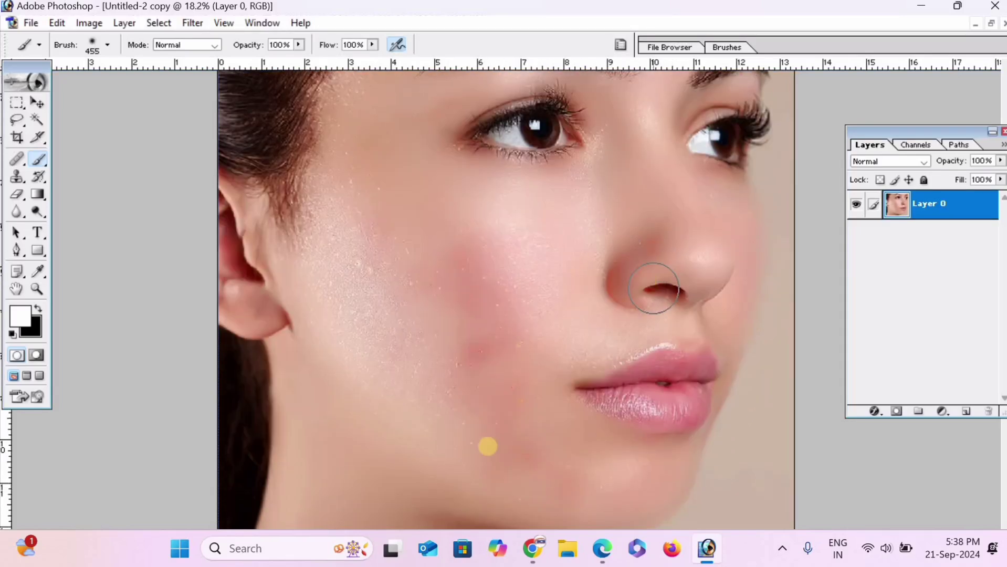
{"action": "scroll", "coordinate": [488, 445], "scroll_direction": "down", "scroll_amount": 1}
{"action": "left_click", "coordinate": [37, 103]}
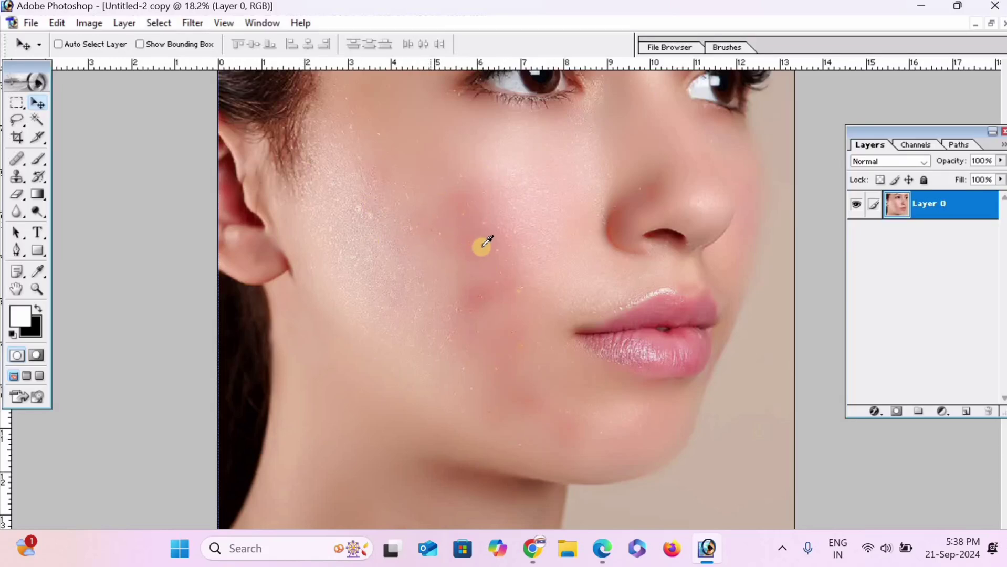
Step: Apply a midtone Color Balance of 0, +15, +32 to cool the skin's redness
{"action": "key", "text": "i"}
{"action": "key", "text": "ctrl+b"}
{"action": "left_click_drag", "start_coordinate": [751, 111], "coordinate": [253, 113]}
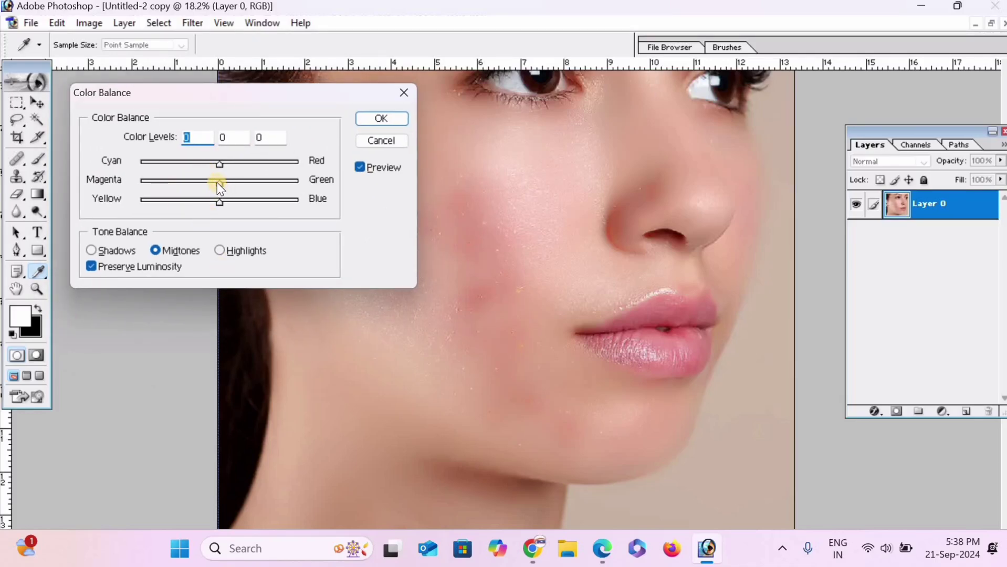
{"action": "left_click_drag", "start_coordinate": [219, 181], "coordinate": [231, 182]}
{"action": "left_click_drag", "start_coordinate": [217, 203], "coordinate": [244, 209]}
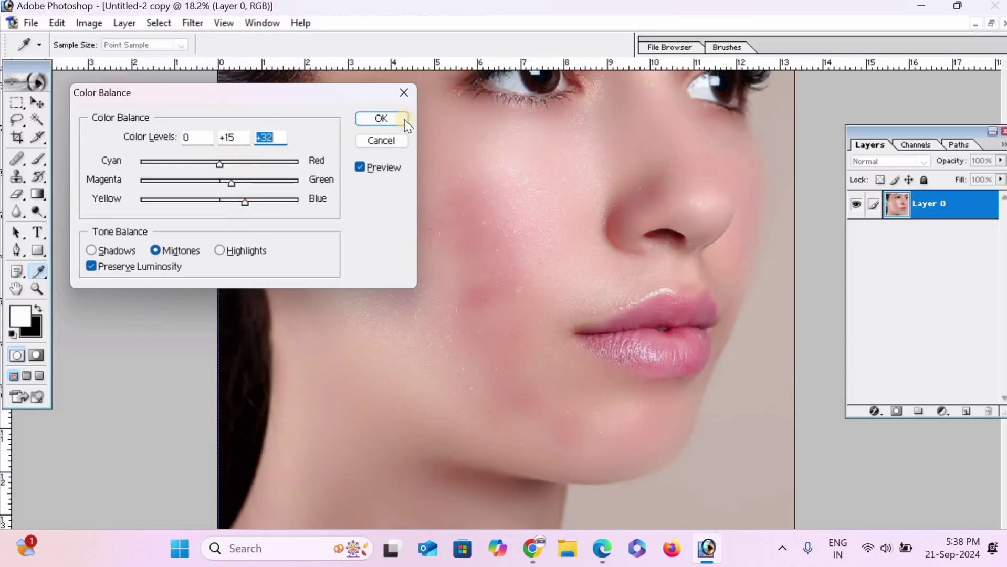
{"action": "key", "text": "Return"}
{"action": "key", "text": "v"}
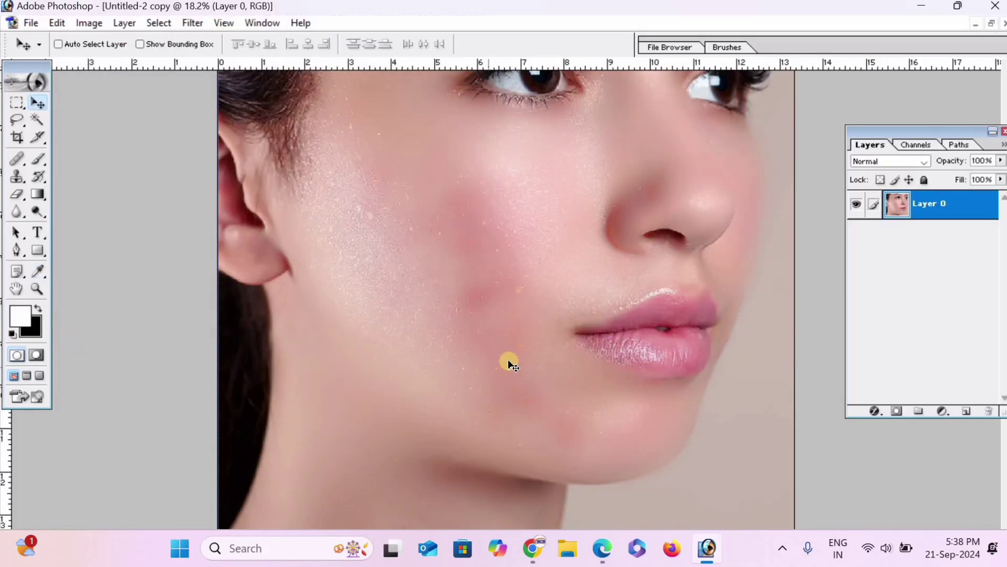
Step: Apply Levels with input black 10, midtone 1.14 and white 246
{"action": "key", "text": "ctrl+l"}
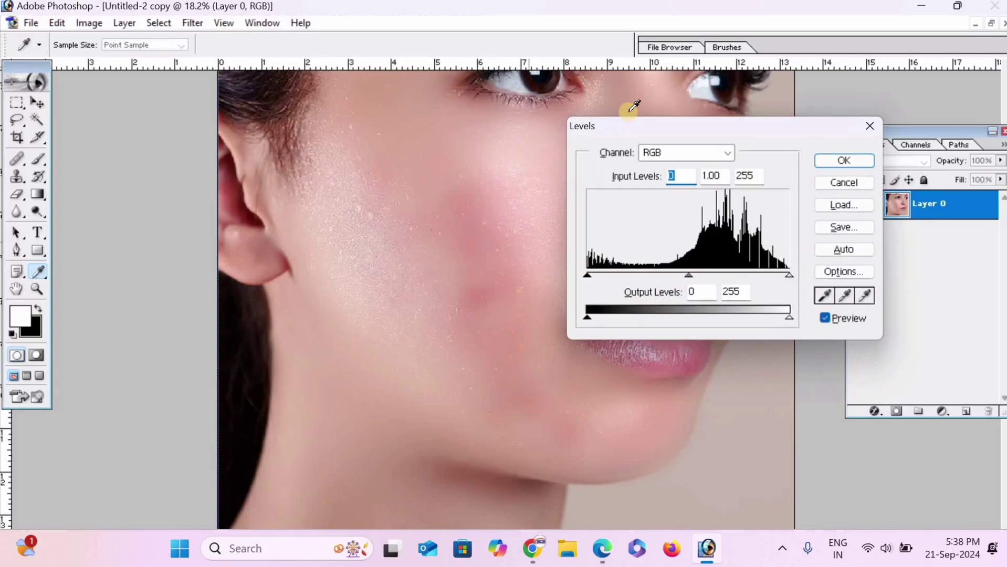
{"action": "left_click_drag", "start_coordinate": [164, 199], "coordinate": [158, 175]}
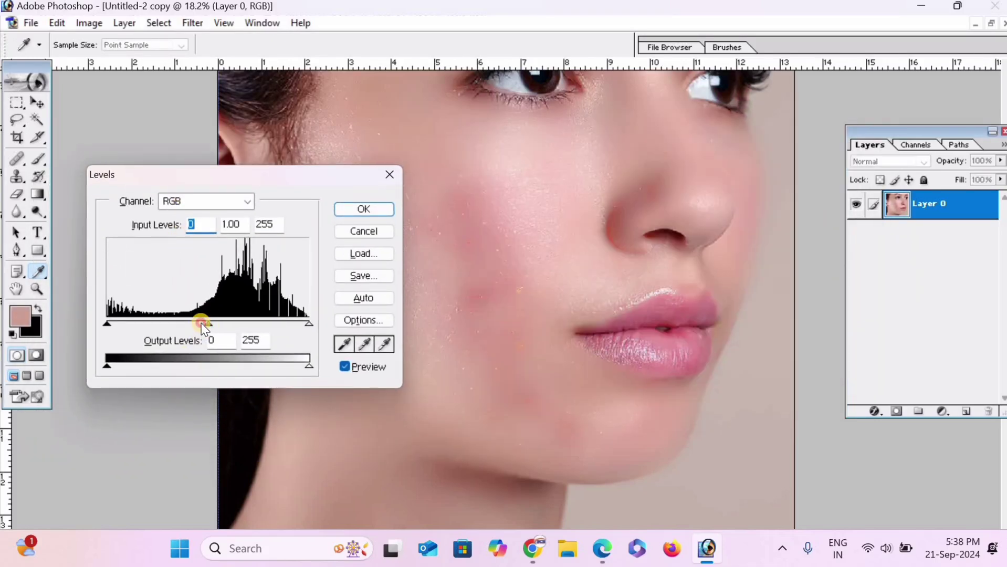
{"action": "left_click_drag", "start_coordinate": [202, 323], "coordinate": [199, 322]}
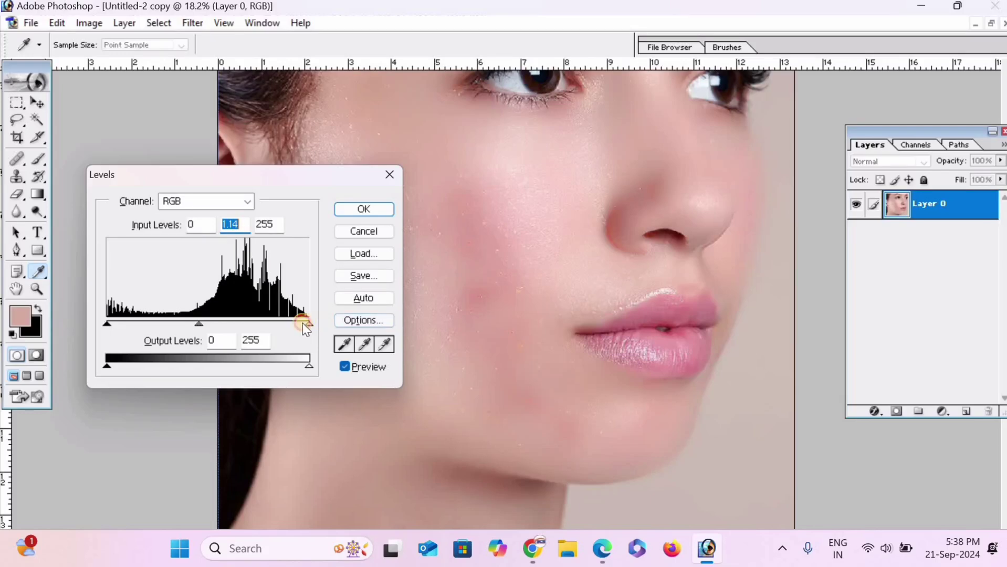
{"action": "left_click_drag", "start_coordinate": [302, 322], "coordinate": [302, 323]}
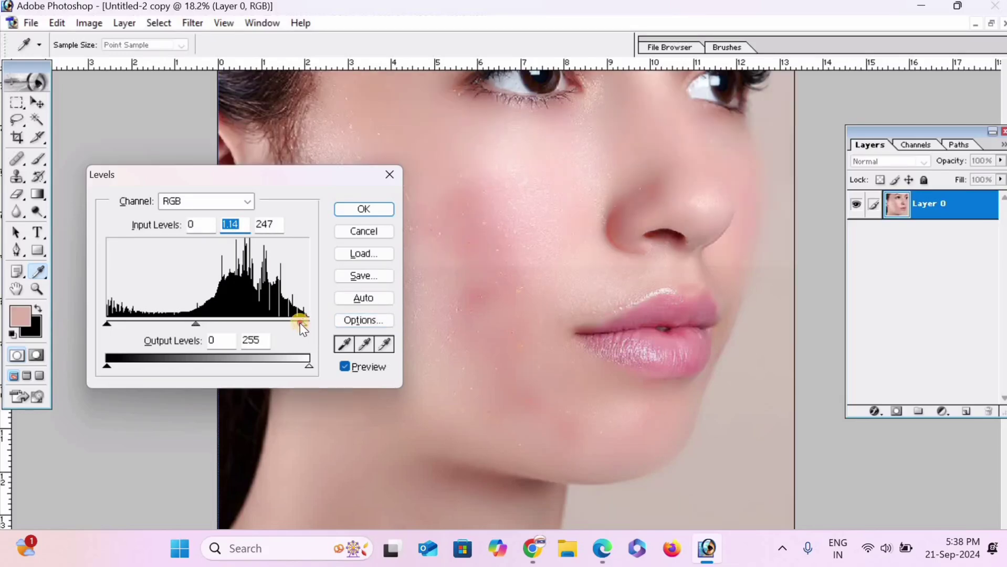
{"action": "left_click", "coordinate": [114, 324]}
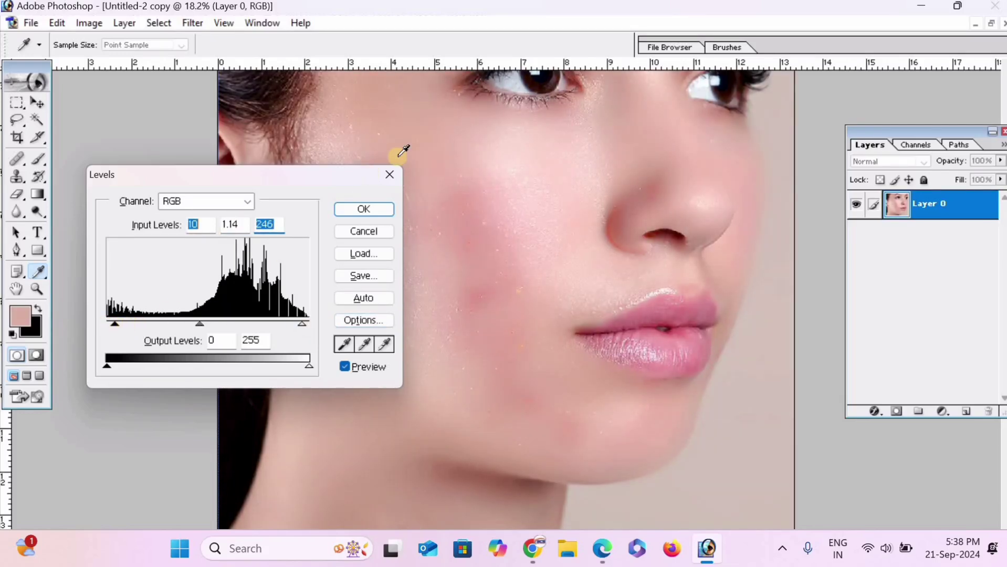
{"action": "left_click", "coordinate": [362, 209]}
{"action": "key", "text": "v"}
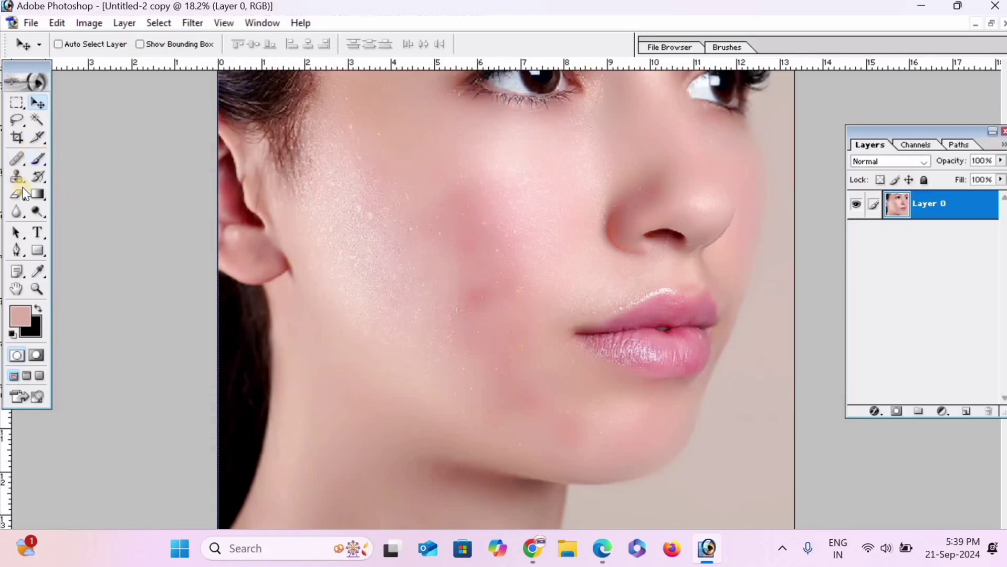
Step: Use the Patch Tool to cover the first red cheek blemish with clean skin
{"action": "left_click_drag", "start_coordinate": [14, 157], "coordinate": [68, 175]}
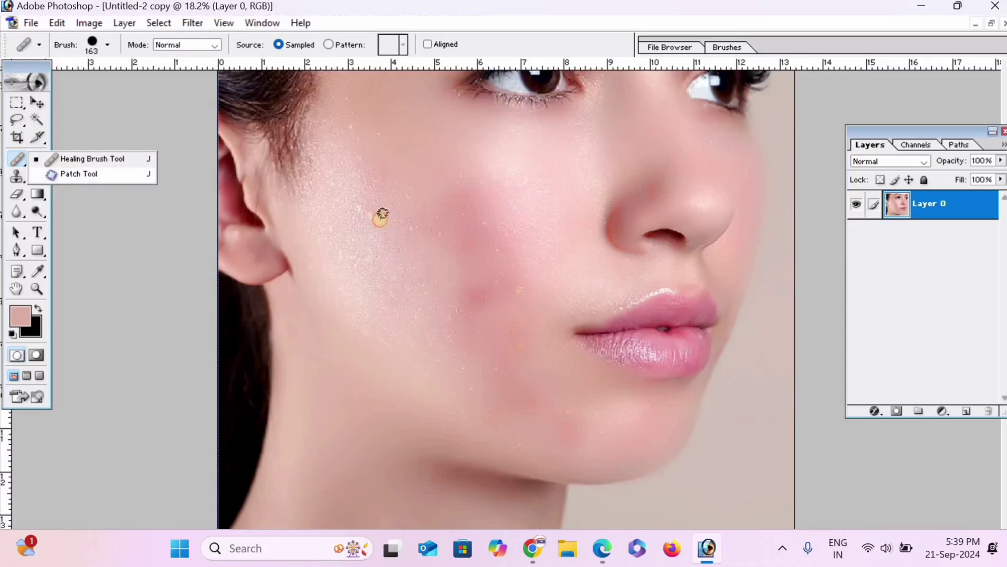
{"action": "left_click_drag", "start_coordinate": [441, 191], "coordinate": [444, 190]}
{"action": "left_click_drag", "start_coordinate": [467, 248], "coordinate": [375, 196]}
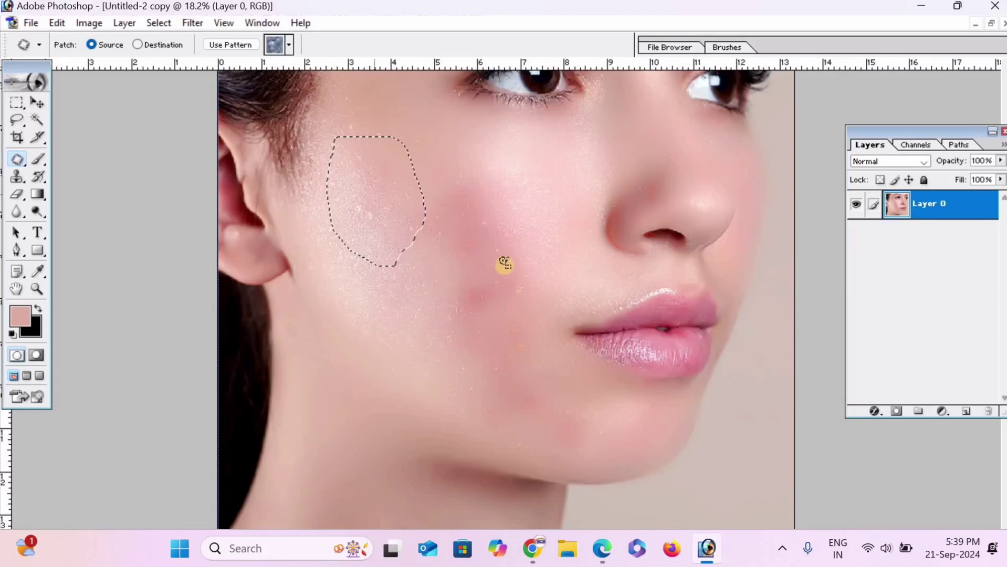
{"action": "left_click", "coordinate": [474, 276]}
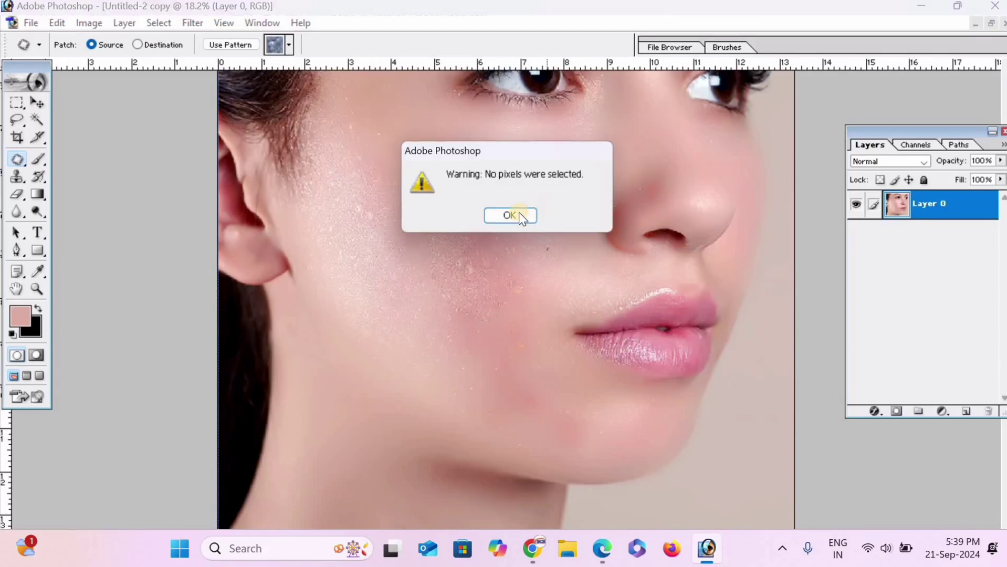
{"action": "key", "text": "Return"}
Step: Patch two more blemished cheek areas with clean skin, deselecting after each
{"action": "mouse_move", "coordinate": [468, 253]}
{"action": "left_mouse_down"}
{"action": "mouse_move", "coordinate": [500, 246]}
{"action": "mouse_move", "coordinate": [469, 253]}
{"action": "mouse_move", "coordinate": [533, 217]}
{"action": "left_mouse_up"}
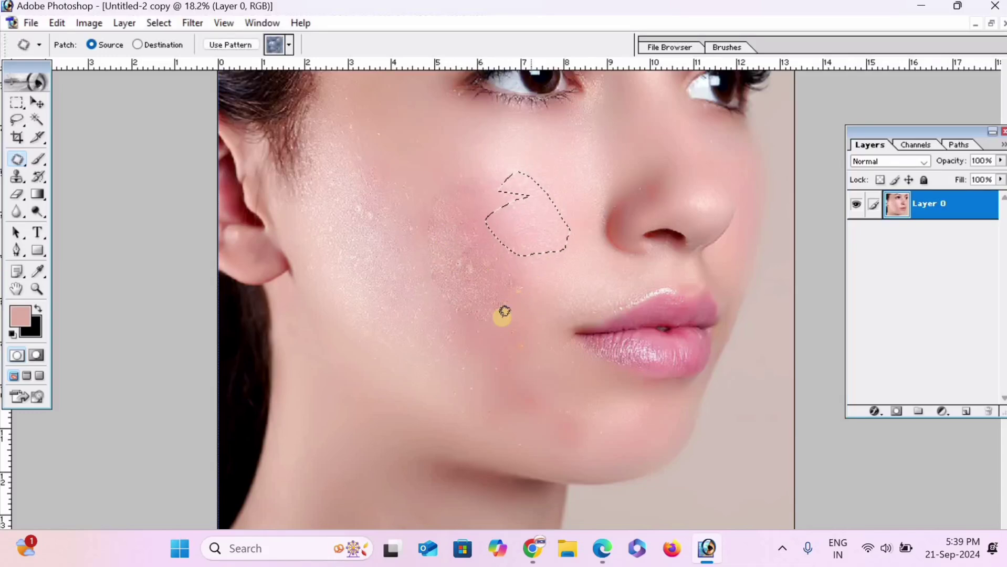
{"action": "key", "text": "ctrl+d"}
{"action": "mouse_move", "coordinate": [423, 319]}
{"action": "left_mouse_down"}
{"action": "mouse_move", "coordinate": [541, 309]}
{"action": "mouse_move", "coordinate": [498, 315]}
{"action": "mouse_move", "coordinate": [556, 204]}
{"action": "left_mouse_up"}
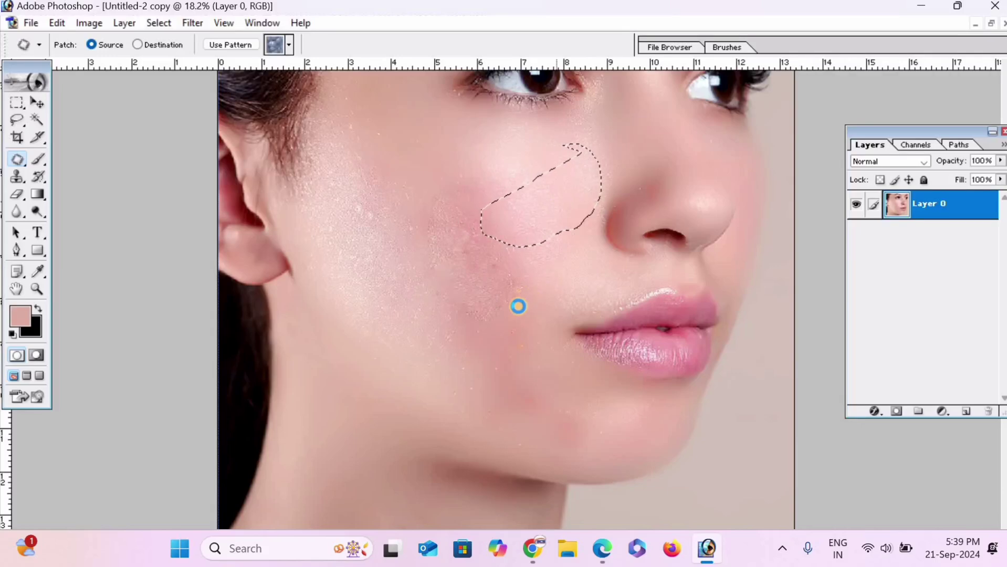
{"action": "key", "text": "ctrl+d"}
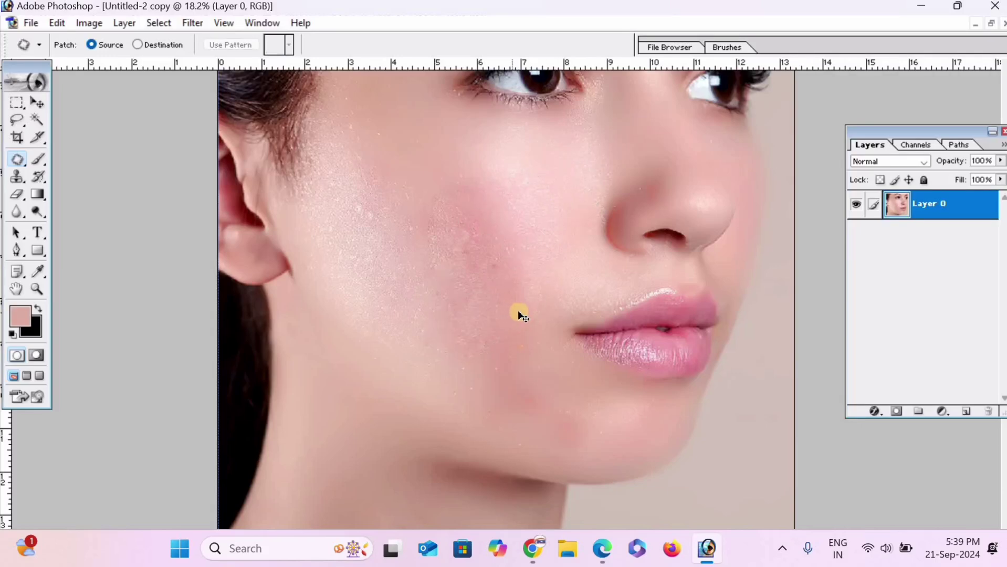
Step: Patch a larger blemished area lower on the cheek and deselect it
{"action": "key", "text": "ctrl+minus"}
{"action": "key", "text": "ctrl+plus"}
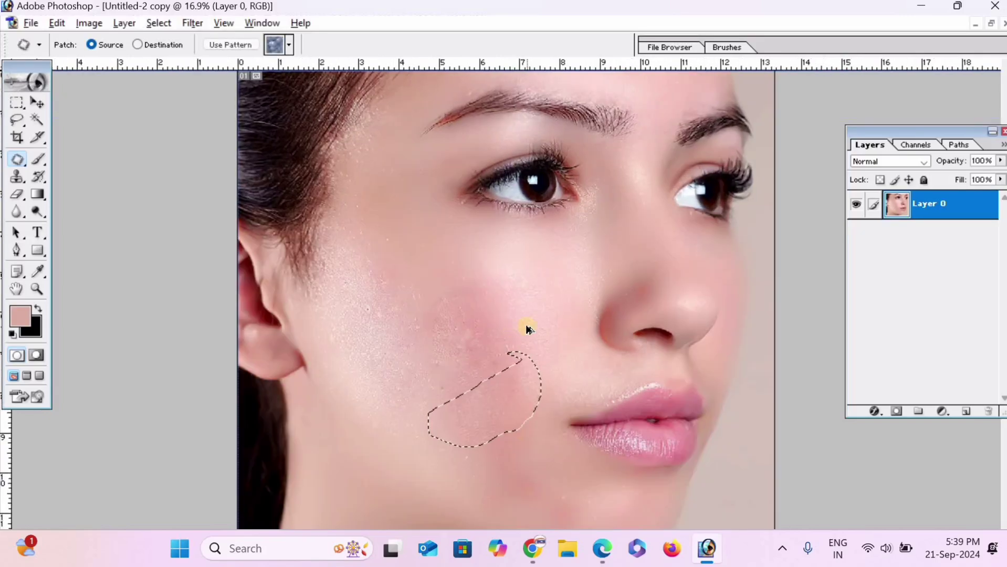
{"action": "left_click_drag", "start_coordinate": [520, 377], "coordinate": [516, 386]}
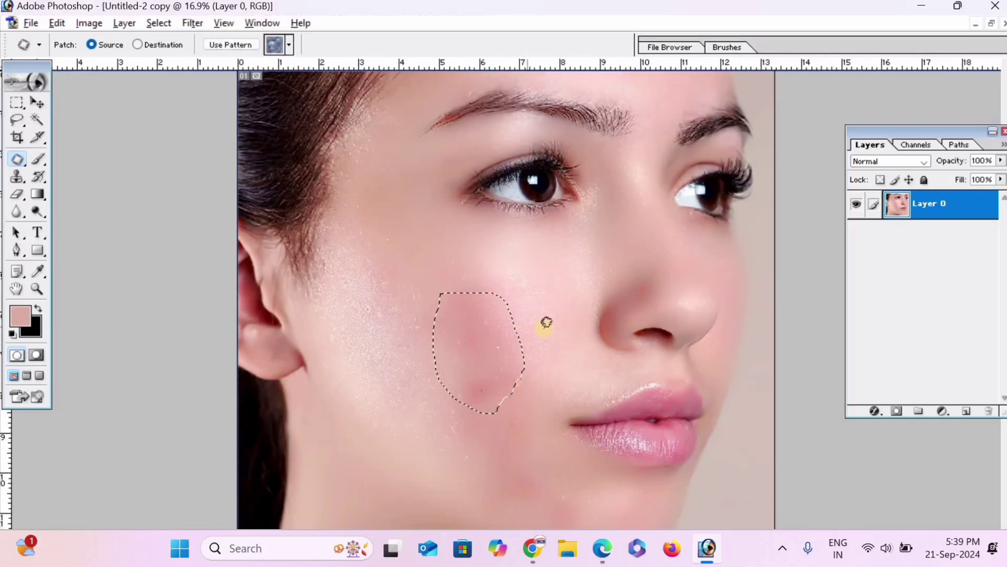
{"action": "key", "text": "ctrl+d"}
{"action": "left_click", "coordinate": [991, 24]}
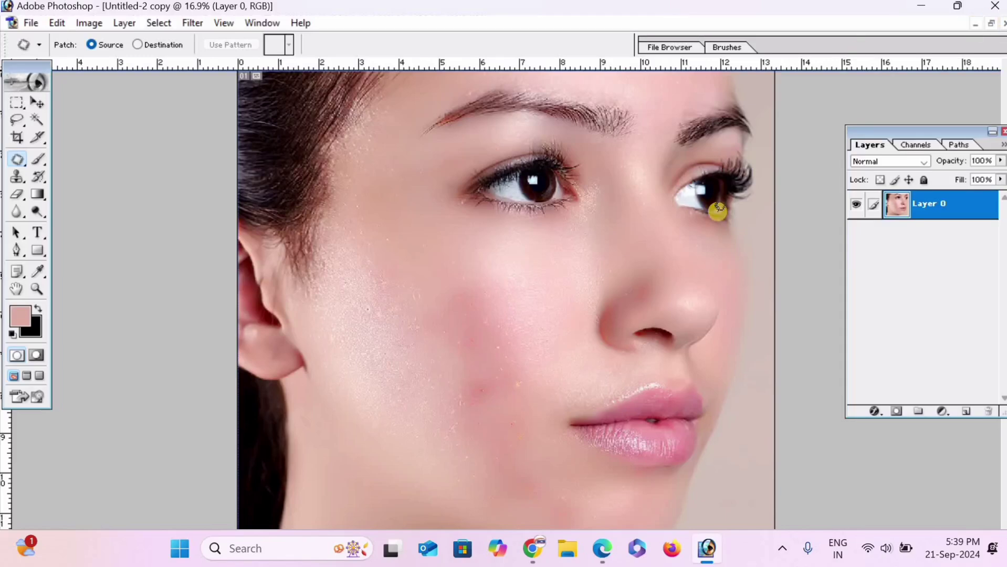
Step: Place Untitled-2 copy beside Untitled-2.tif and zoom the copy out to show the whole face
{"action": "key", "text": "ctrl+0"}
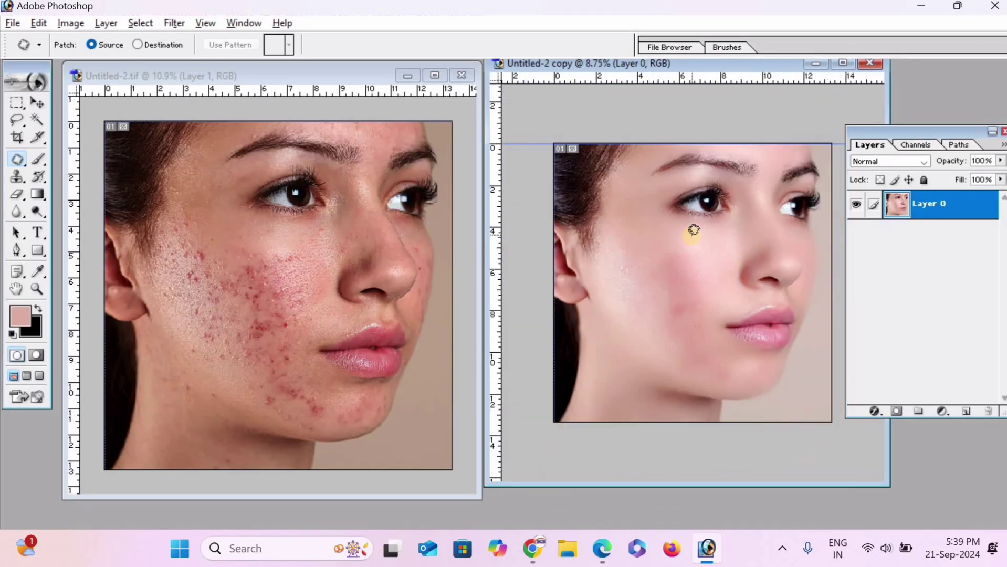
{"action": "left_click_drag", "start_coordinate": [614, 64], "coordinate": [593, 66]}
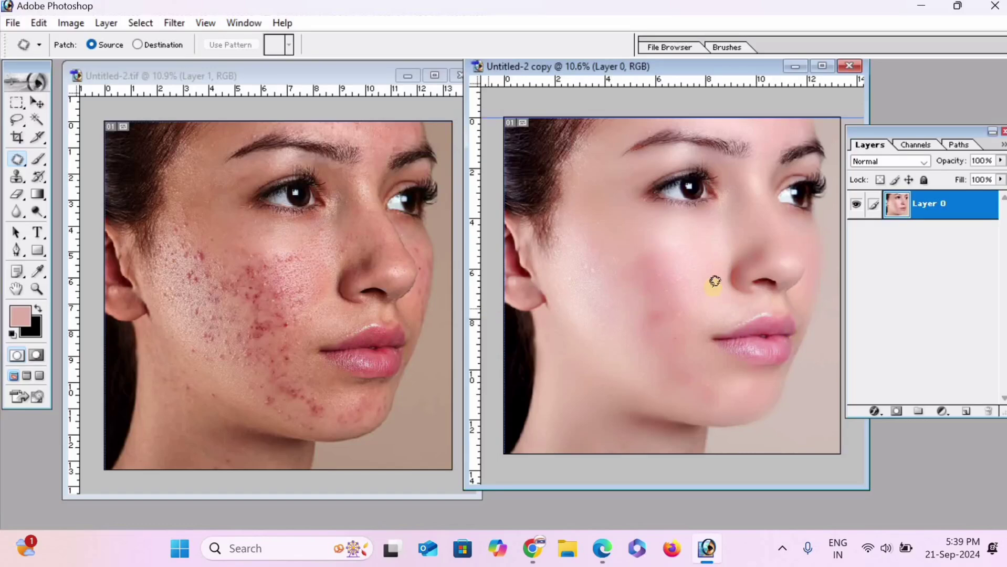
{"action": "key", "text": "ctrl+minus"}
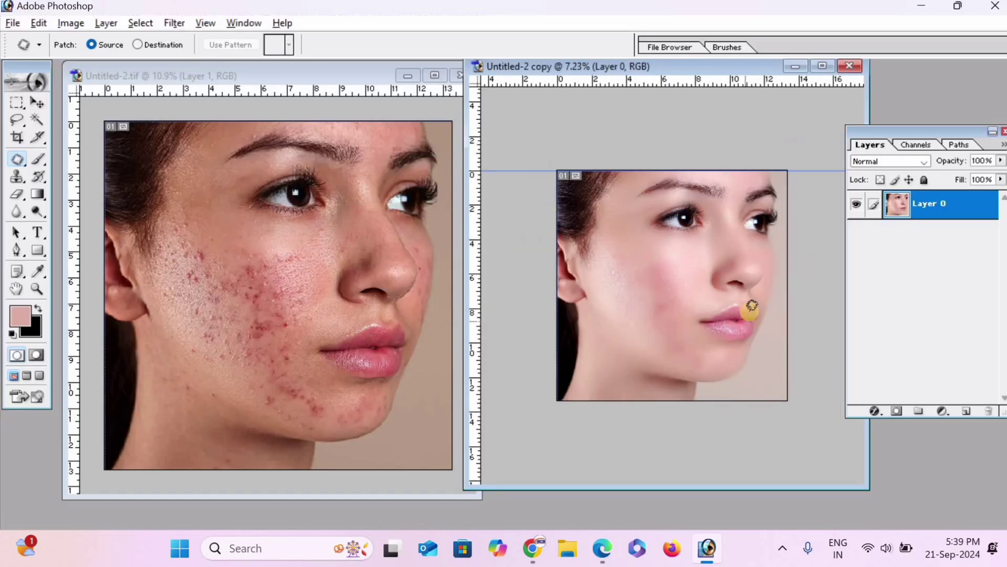
{"action": "scroll", "coordinate": [744, 328], "scroll_direction": "up", "scroll_amount": 3}
{"action": "key", "text": "ctrl+minus"}
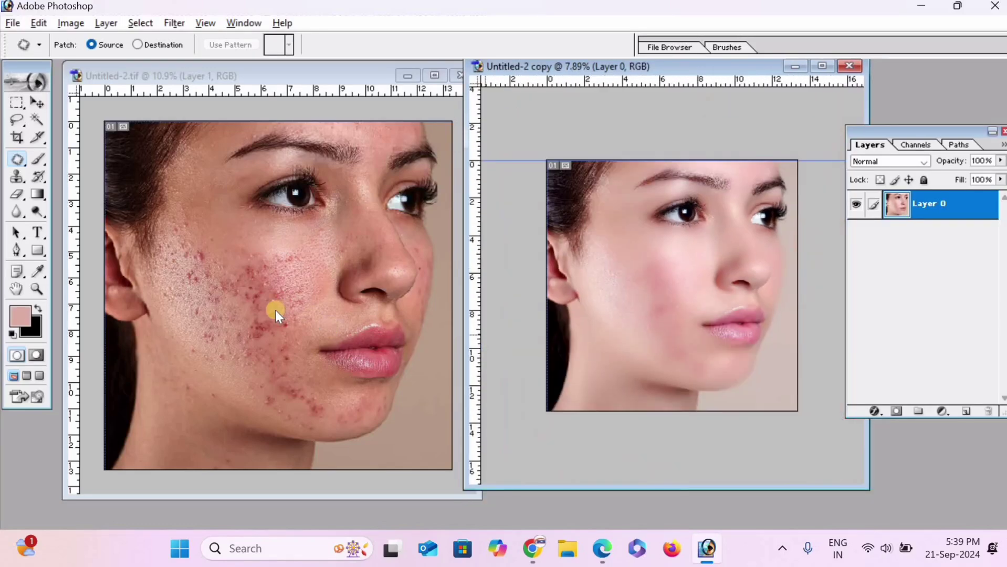
{"action": "scroll", "coordinate": [672, 273], "scroll_direction": "up", "scroll_amount": 2}
{"action": "scroll", "coordinate": [692, 303], "scroll_direction": "up", "scroll_amount": 2}
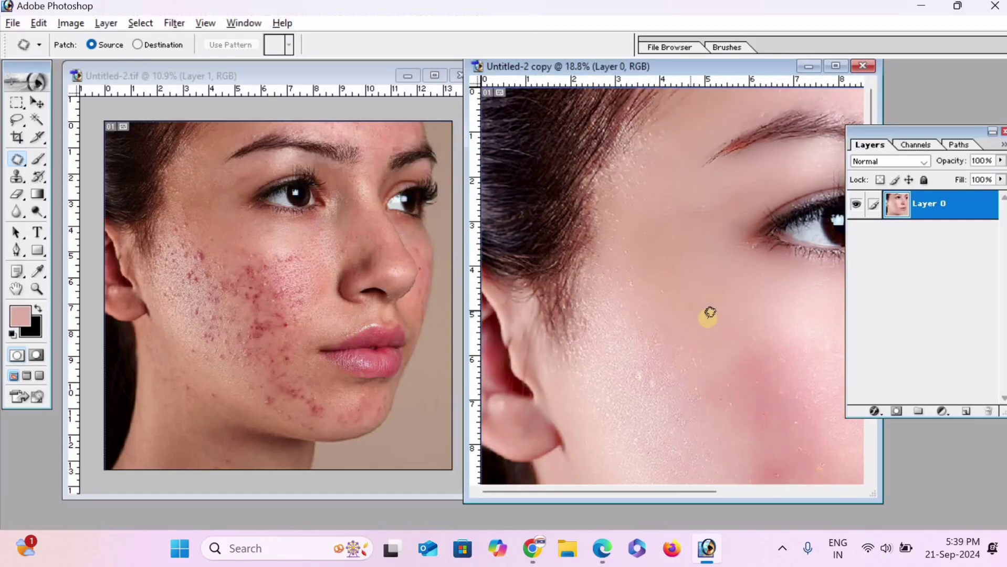
{"action": "scroll", "coordinate": [707, 314], "scroll_direction": "down", "scroll_amount": 3}
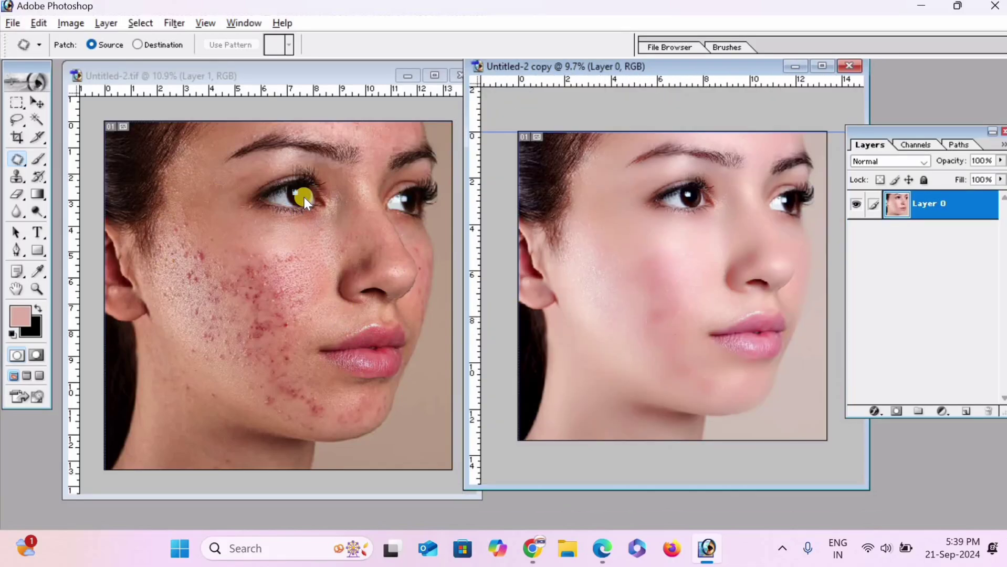